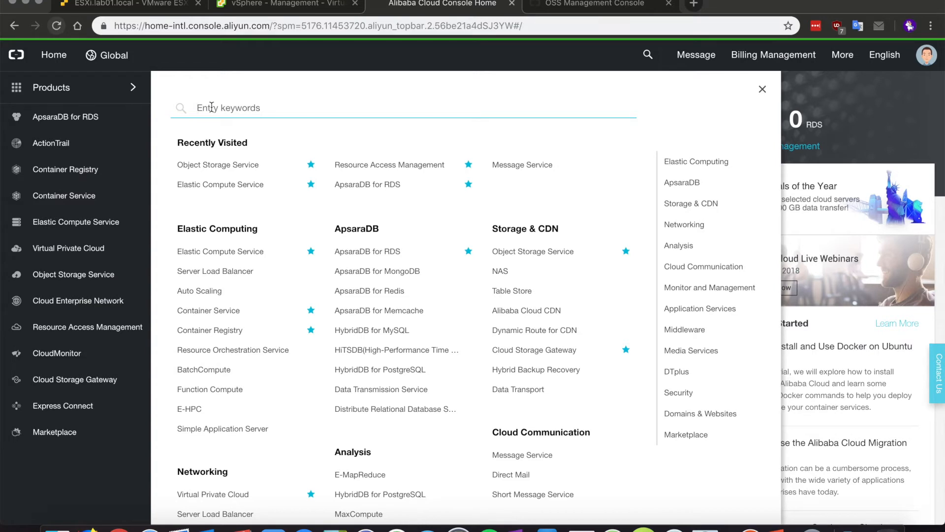
Search the Alibaba Cloud products for "cloud s" and open the Cloud Storage Gateway console.
{"action": "type", "text": "cloud"}
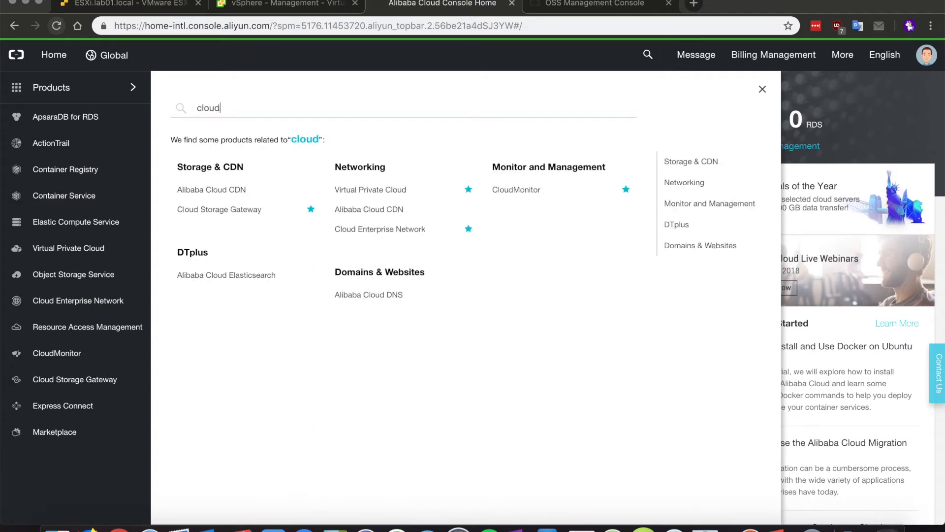
{"action": "type", "text": " s"}
{"action": "left_click", "coordinate": [215, 191]}
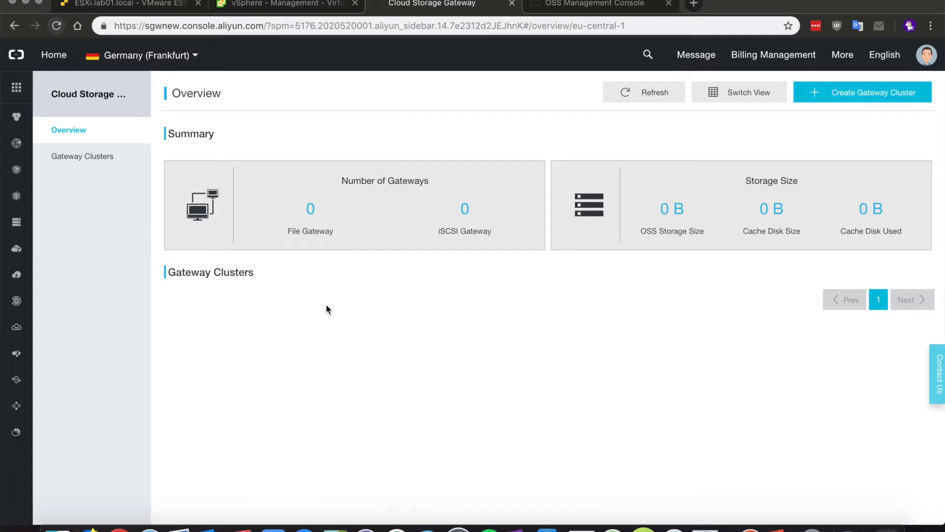
View the overview of the csg bucket in the OSS console and return to Cloud Storage Gateway.
{"action": "left_click", "coordinate": [560, 11]}
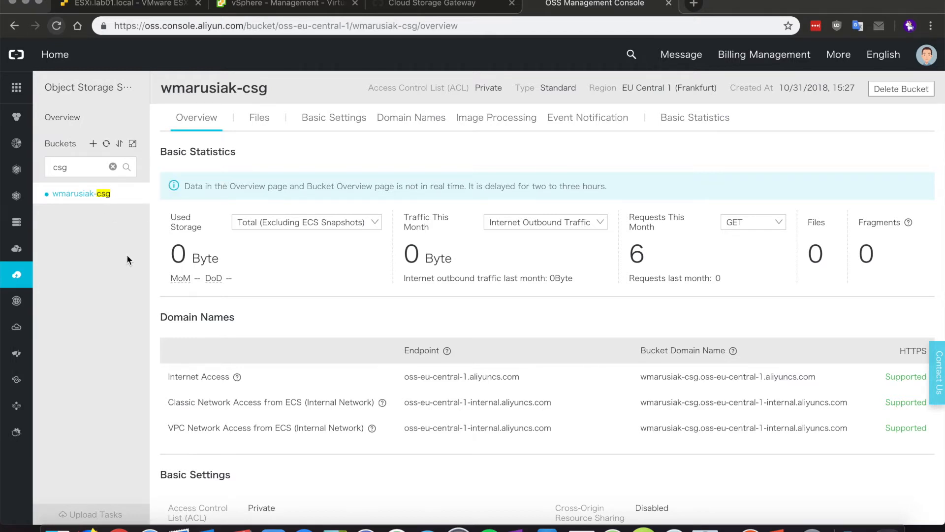
{"action": "left_click", "coordinate": [454, 8]}
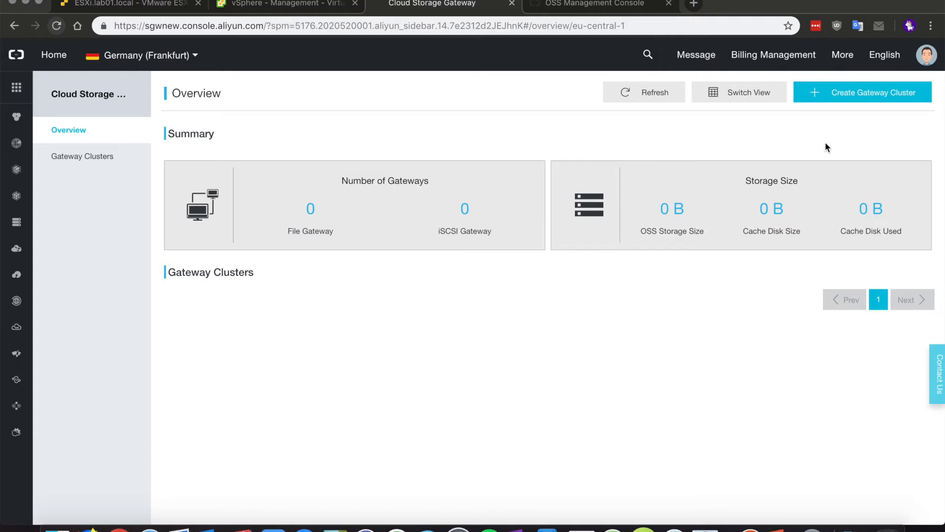
Create a gateway cluster named VMwareCluster in the Germany (Frankfurt) region.
{"action": "left_click", "coordinate": [876, 95]}
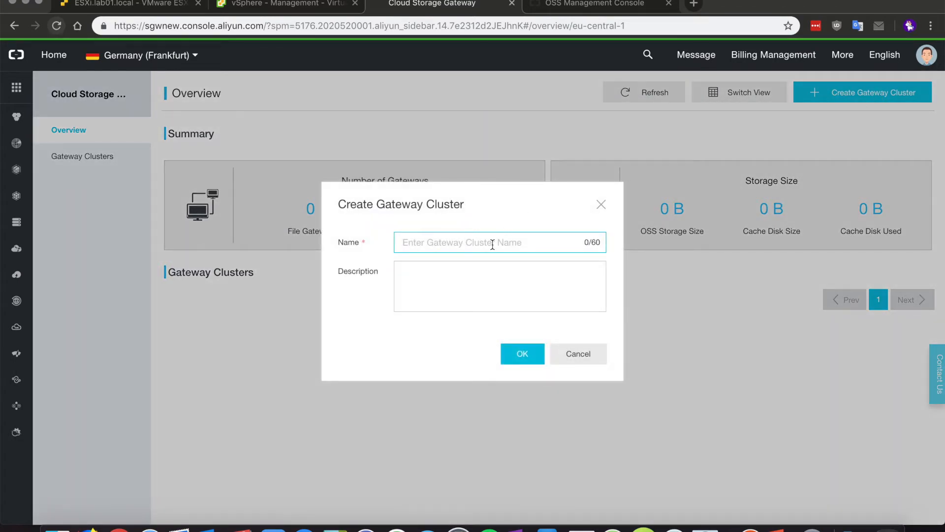
{"action": "type", "text": "VMware"}
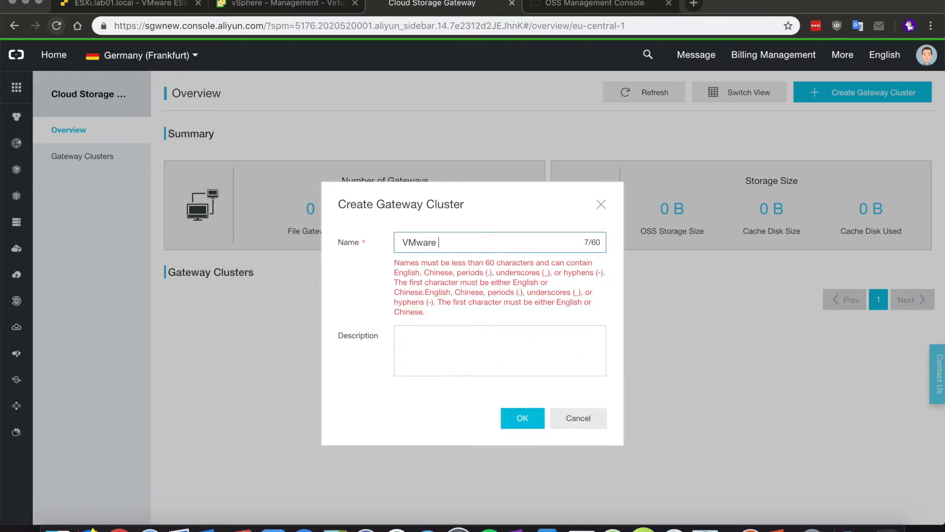
{"action": "key", "text": "BackSpace"}
{"action": "type", "text": "Cluster"}
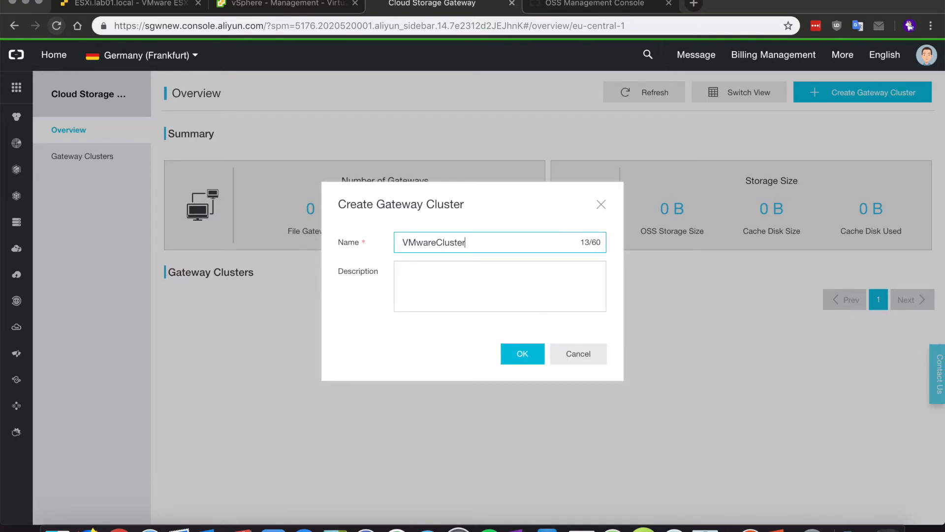
{"action": "left_click", "coordinate": [524, 356]}
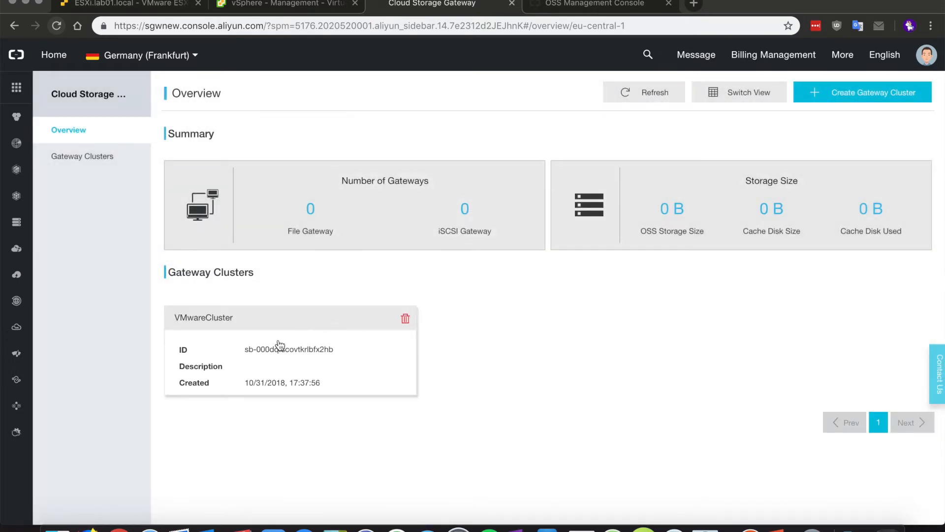
Create an On-premise File Gateway named VMwareGW in VMwareCluster, continuing as far as the image downloads.
{"action": "left_click", "coordinate": [85, 156]}
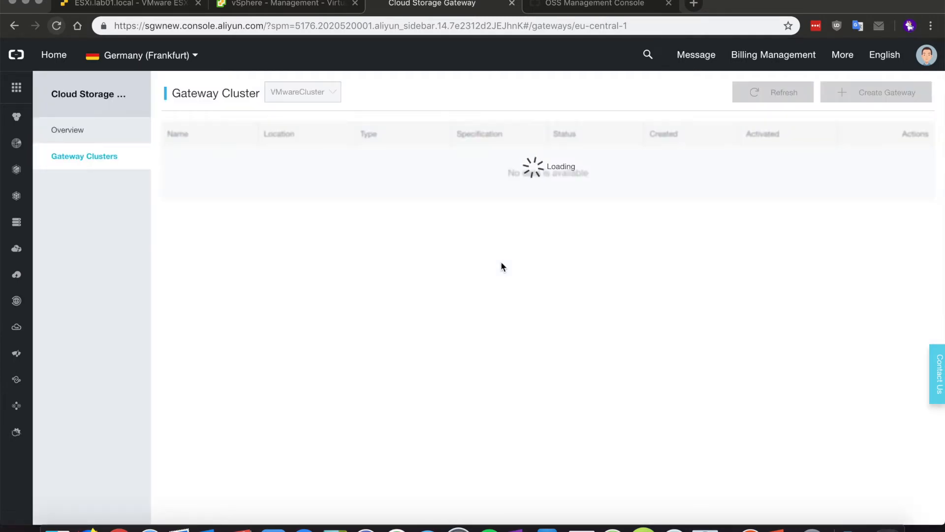
{"action": "left_click", "coordinate": [888, 94]}
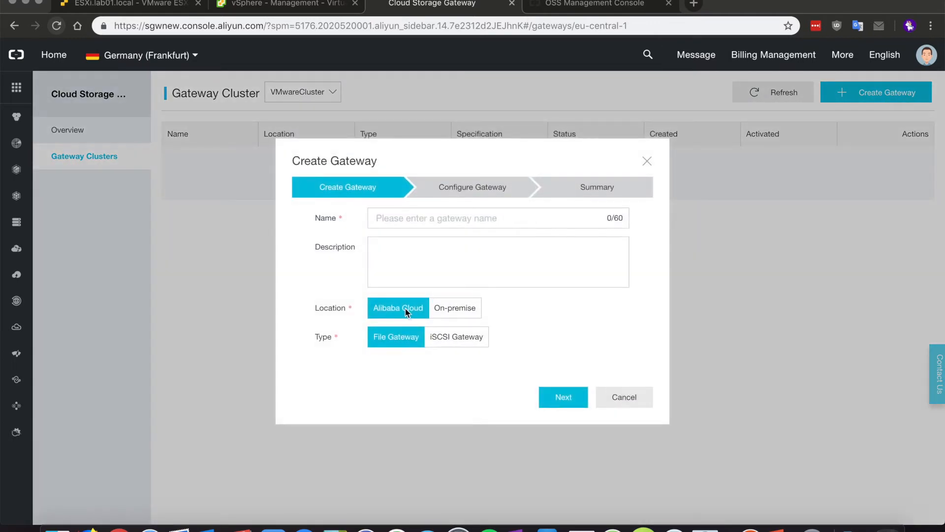
{"action": "left_click", "coordinate": [448, 309]}
{"action": "left_click", "coordinate": [435, 337]}
{"action": "left_click", "coordinate": [388, 332]}
{"action": "left_click", "coordinate": [402, 310]}
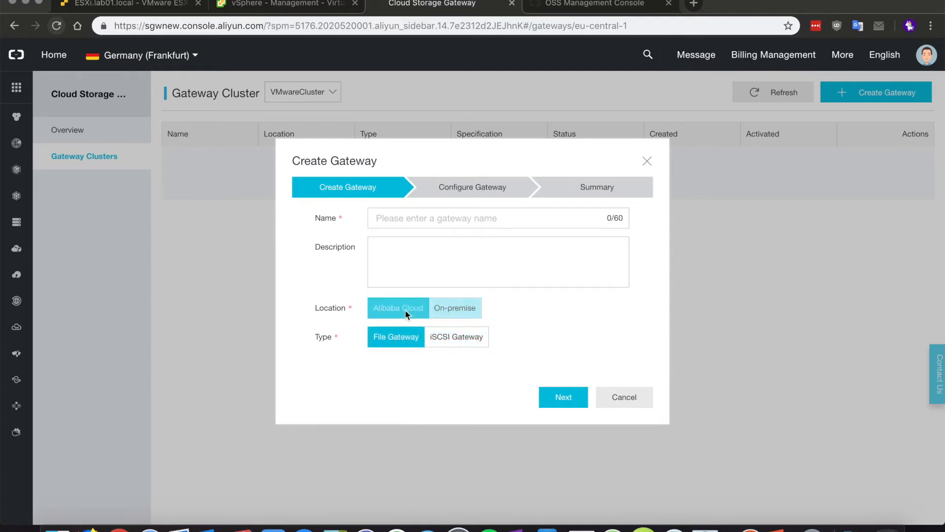
{"action": "left_click", "coordinate": [456, 305]}
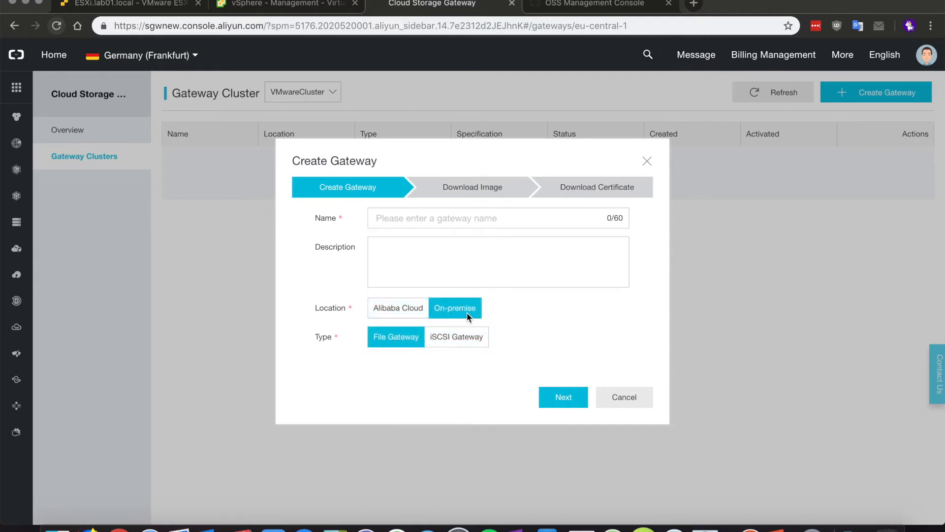
{"action": "left_click", "coordinate": [392, 217]}
{"action": "type", "text": "VMwareGW"}
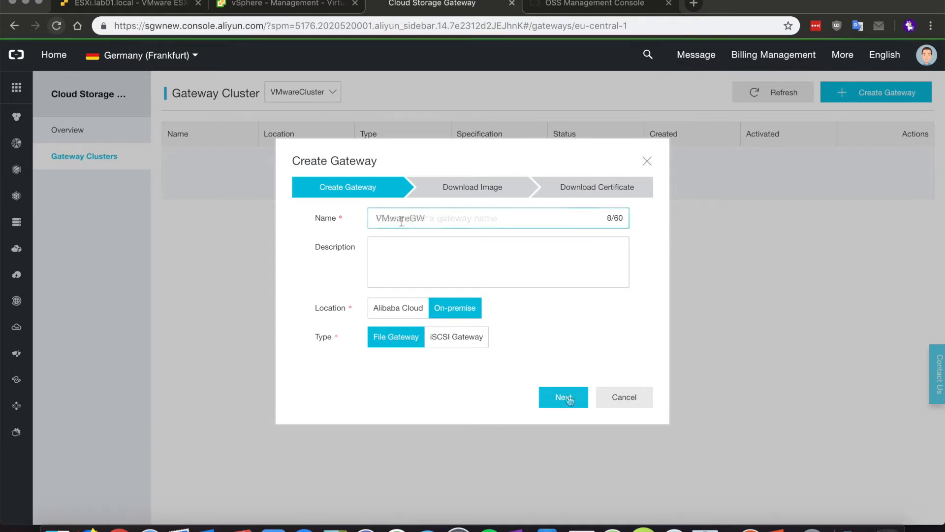
{"action": "left_click", "coordinate": [563, 397]}
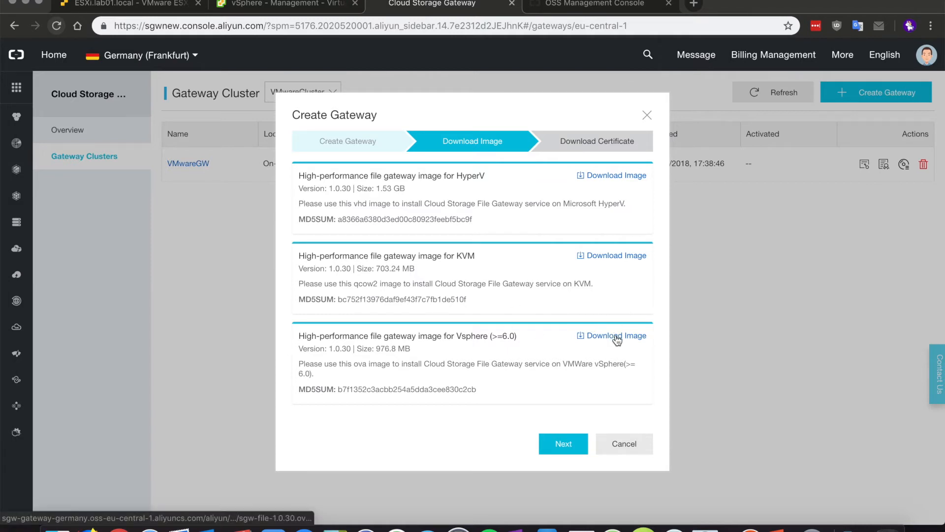
Download the activation certificate for VMwareGW and complete the gateway creation.
{"action": "left_click", "coordinate": [559, 443]}
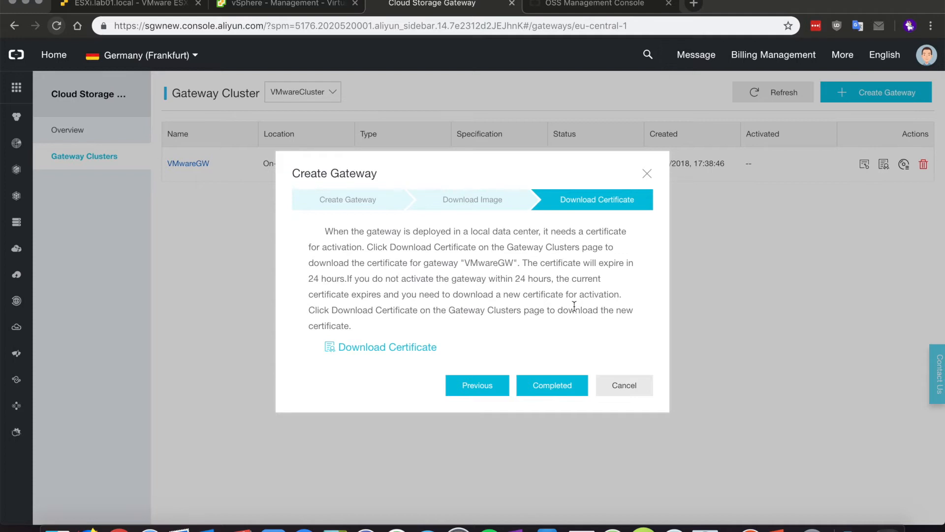
{"action": "left_click", "coordinate": [397, 347]}
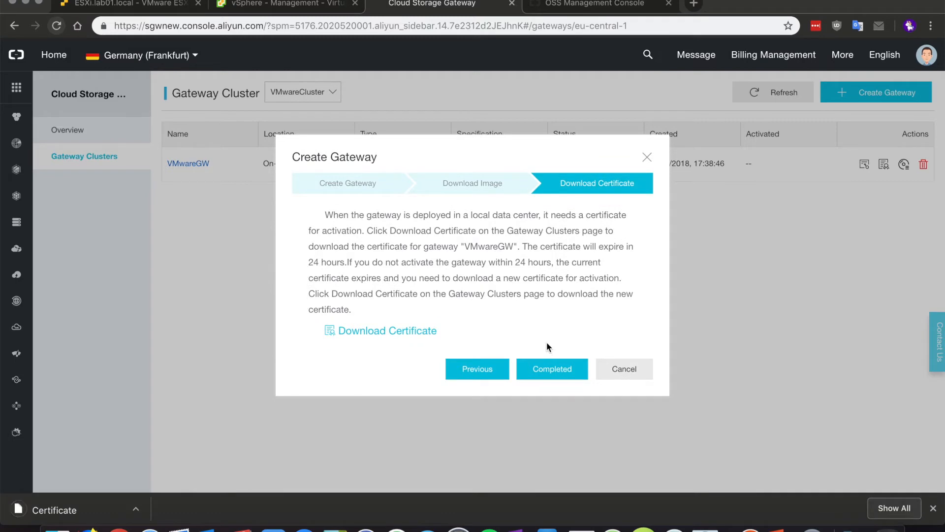
{"action": "left_click", "coordinate": [554, 369]}
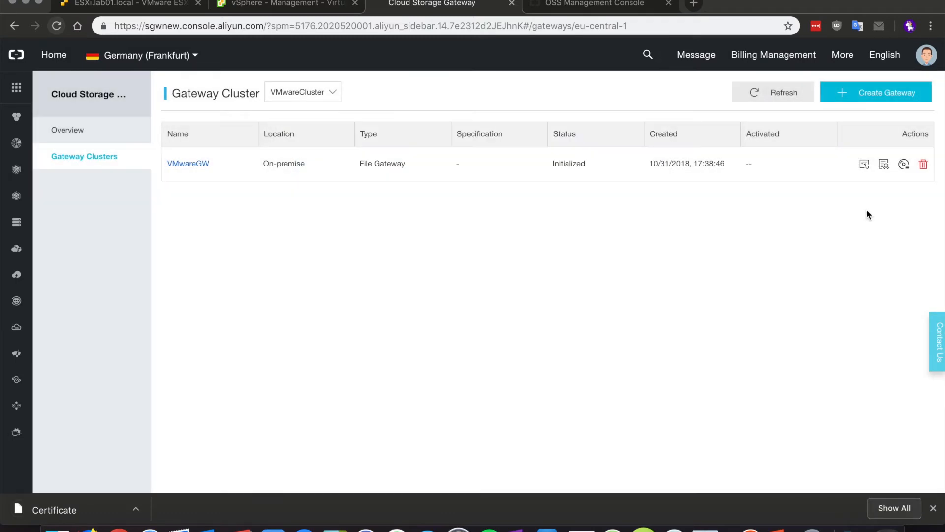
Inspect the activation form of VMwareGW without activating it, and review the gateway's details and performance page.
{"action": "left_click", "coordinate": [863, 165]}
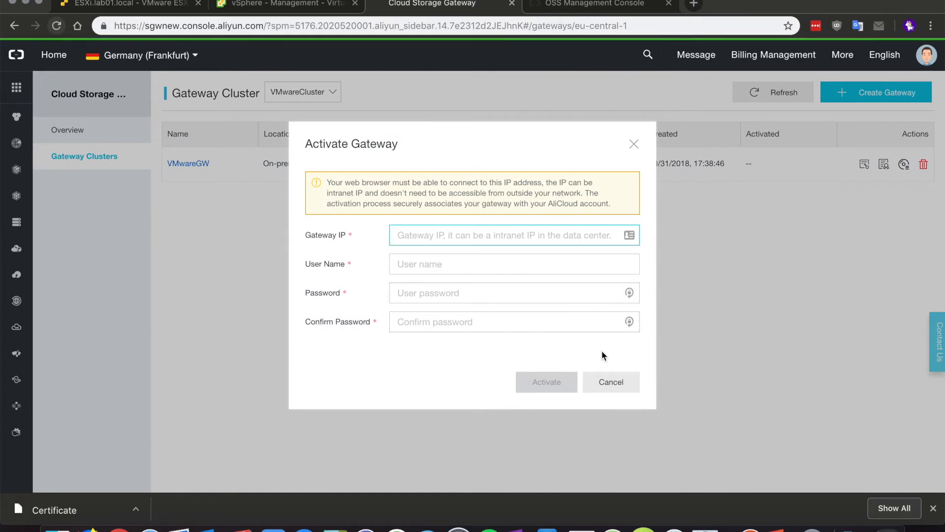
{"action": "left_click", "coordinate": [610, 381]}
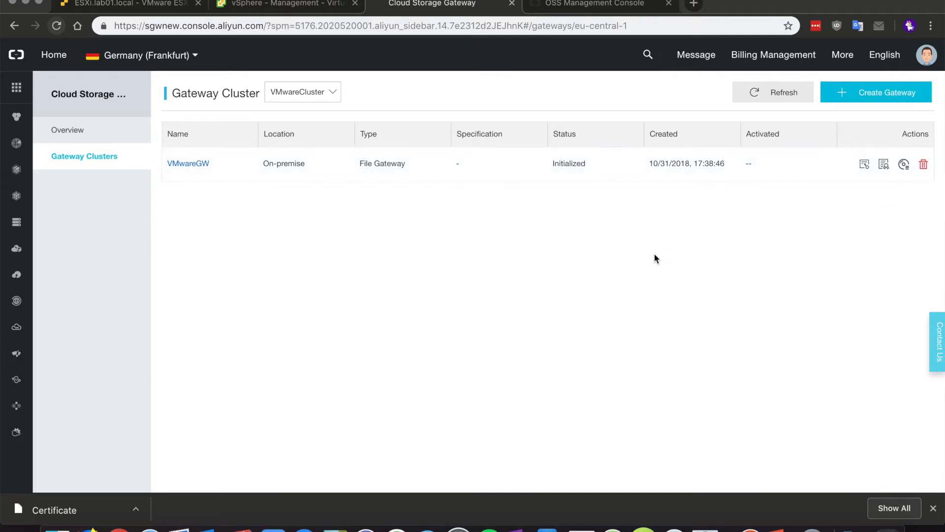
{"action": "left_click", "coordinate": [204, 163]}
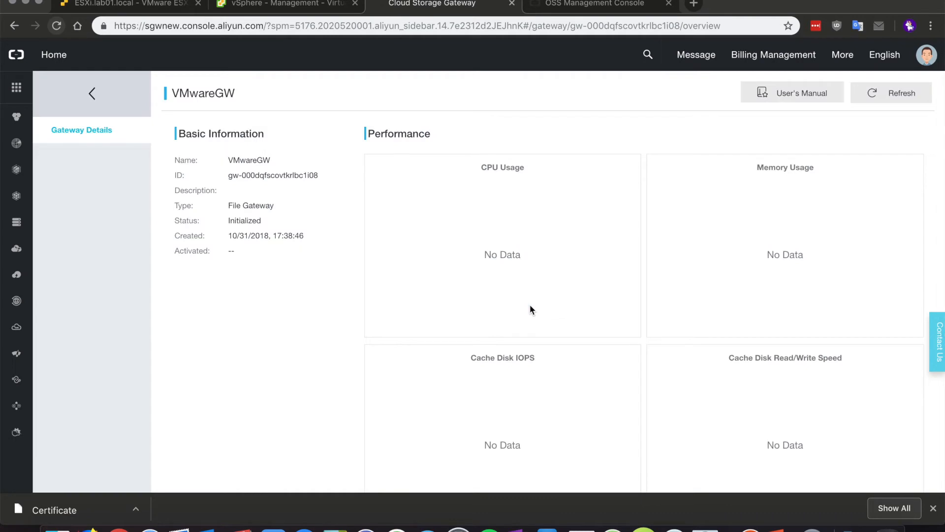
{"action": "scroll", "coordinate": [530, 308], "scroll_direction": "down", "scroll_amount": 5}
{"action": "scroll", "coordinate": [530, 306], "scroll_direction": "up", "scroll_amount": 3}
{"action": "left_click", "coordinate": [95, 96]}
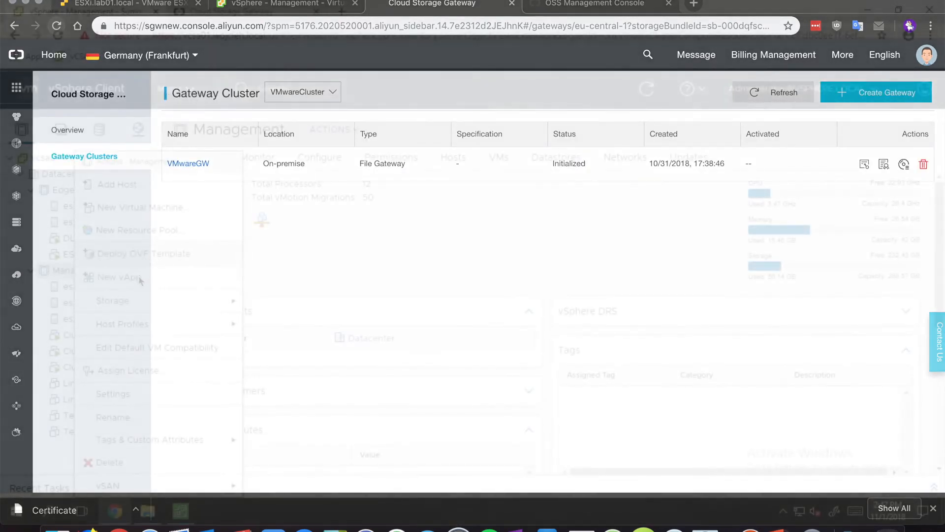
Start deploying an OVF template on the Management cluster in vSphere from the local file sgw-file-1.0.30_new.ova.
{"action": "left_click", "coordinate": [168, 256]}
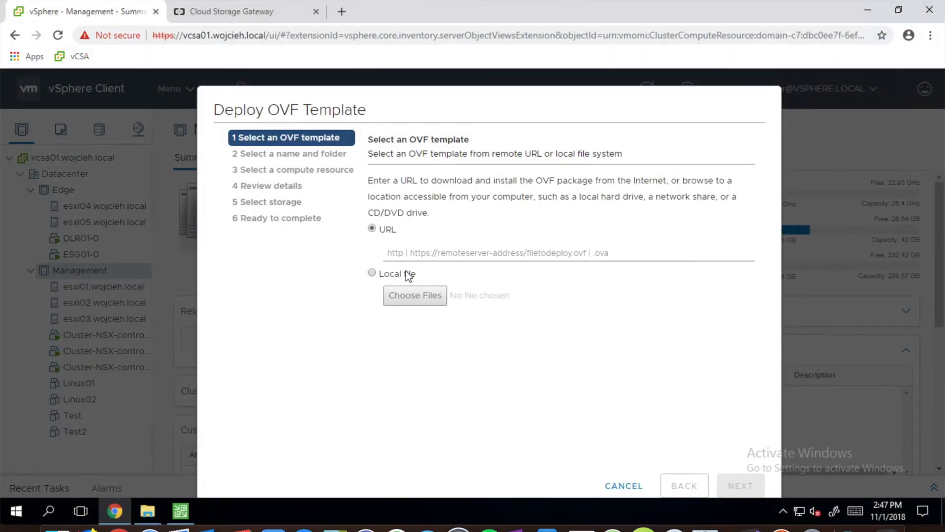
{"action": "left_click", "coordinate": [408, 274]}
{"action": "left_click", "coordinate": [412, 298]}
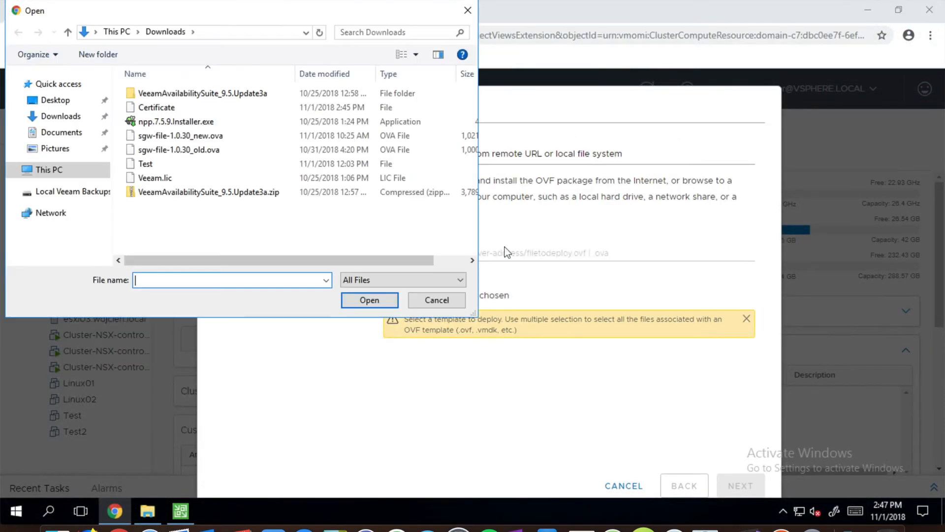
{"action": "double_click", "coordinate": [231, 138]}
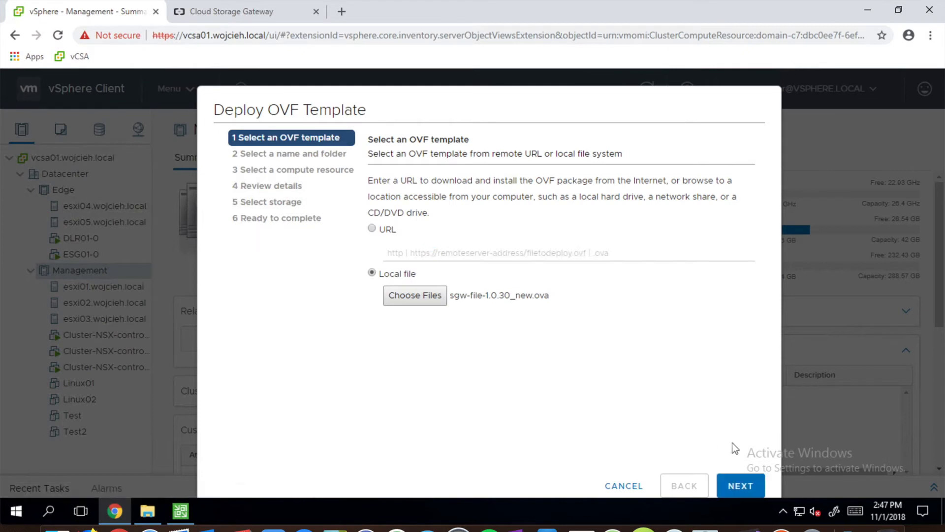
{"action": "left_click", "coordinate": [742, 486]}
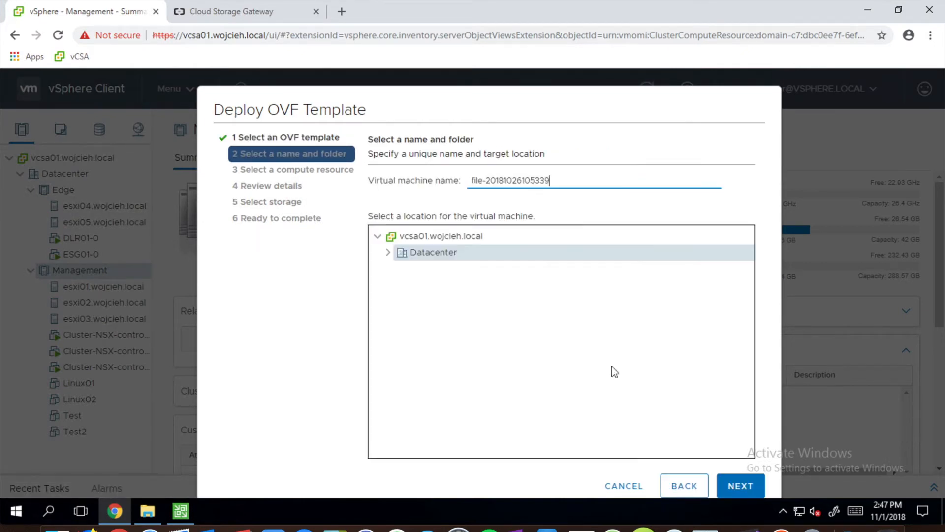
Name the virtual machine AlibabaCloudCSG and choose Datacenter as its location.
{"action": "double_click", "coordinate": [547, 181]}
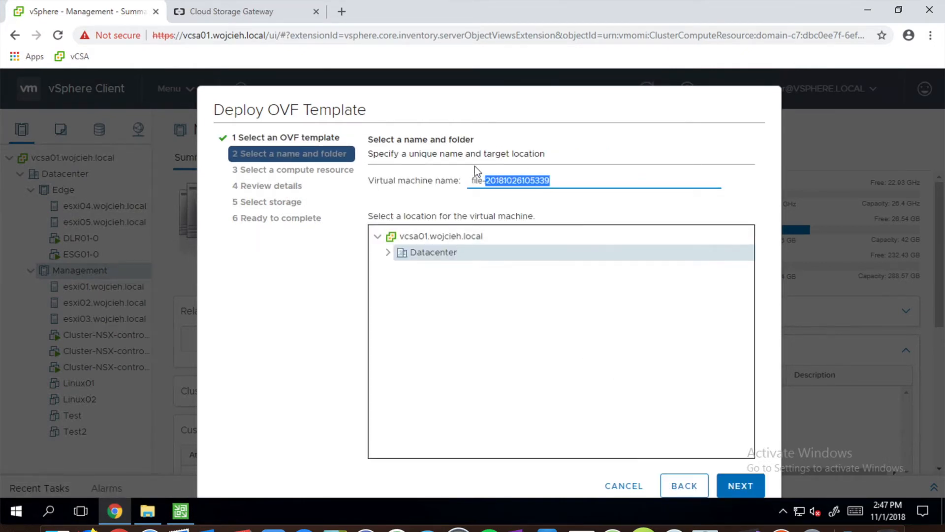
{"action": "type", "text": "A"}
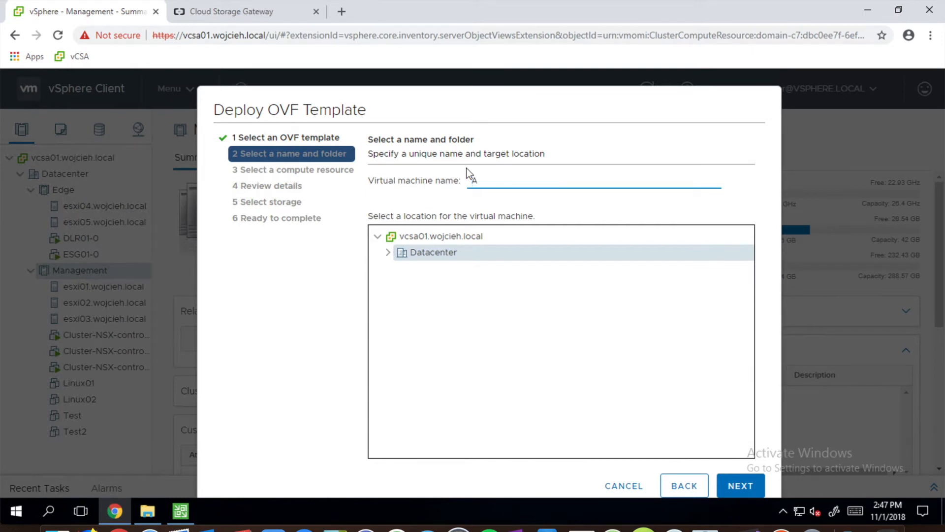
{"action": "type", "text": "libabaCloudCSG"}
{"action": "left_click", "coordinate": [445, 255]}
{"action": "left_click", "coordinate": [388, 252]}
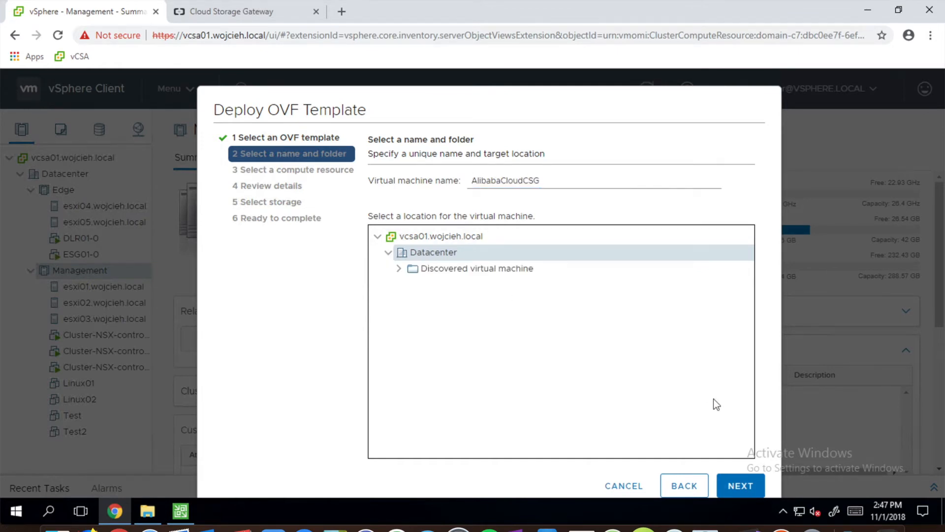
{"action": "left_click", "coordinate": [730, 486]}
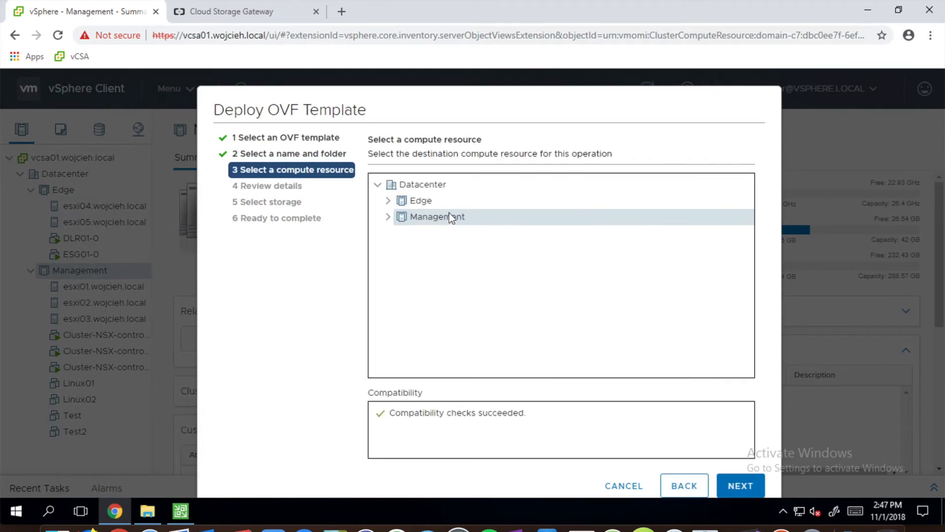
Accept the Management cluster as compute resource and agree to all license agreements after the template details.
{"action": "left_click", "coordinate": [733, 476]}
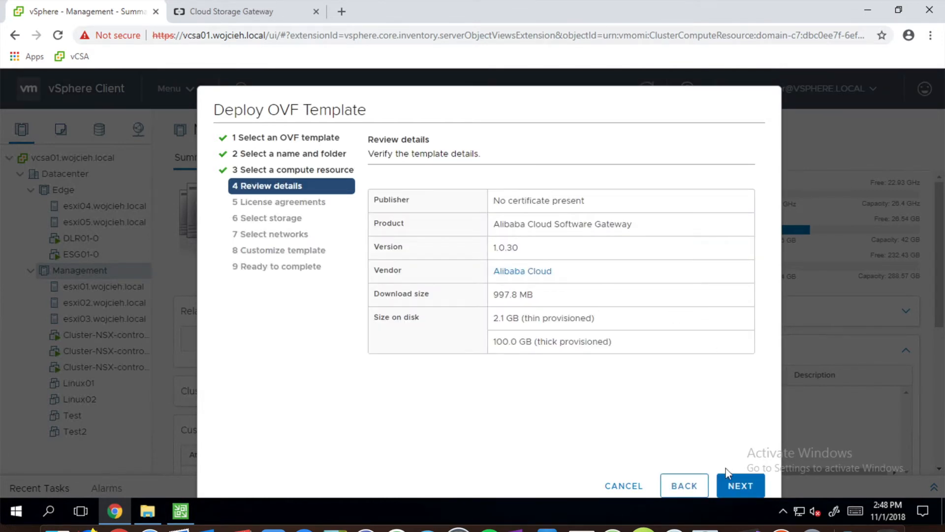
{"action": "left_click", "coordinate": [737, 487]}
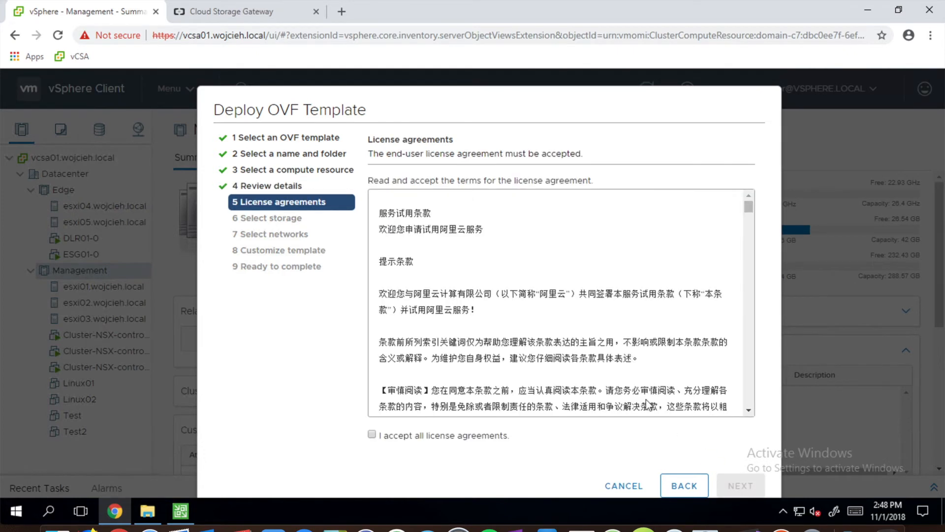
{"action": "left_click", "coordinate": [372, 434]}
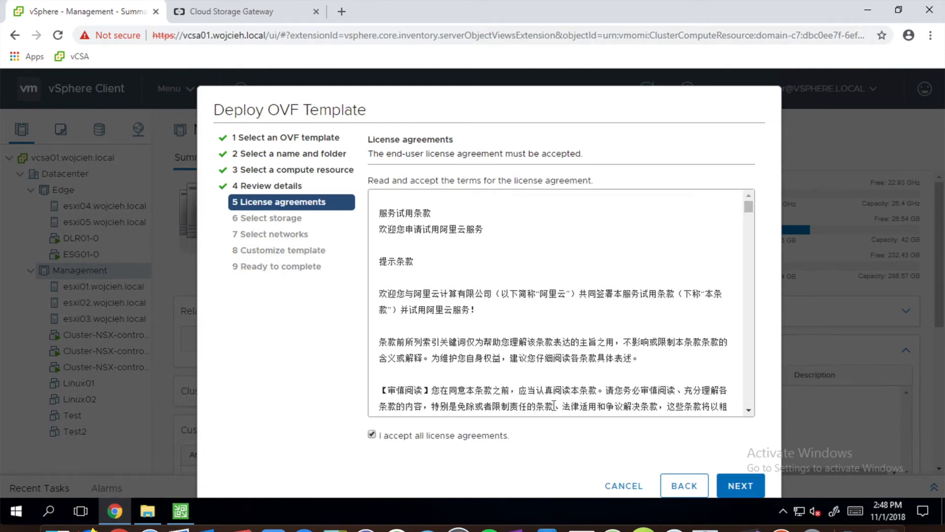
{"action": "left_click", "coordinate": [733, 486]}
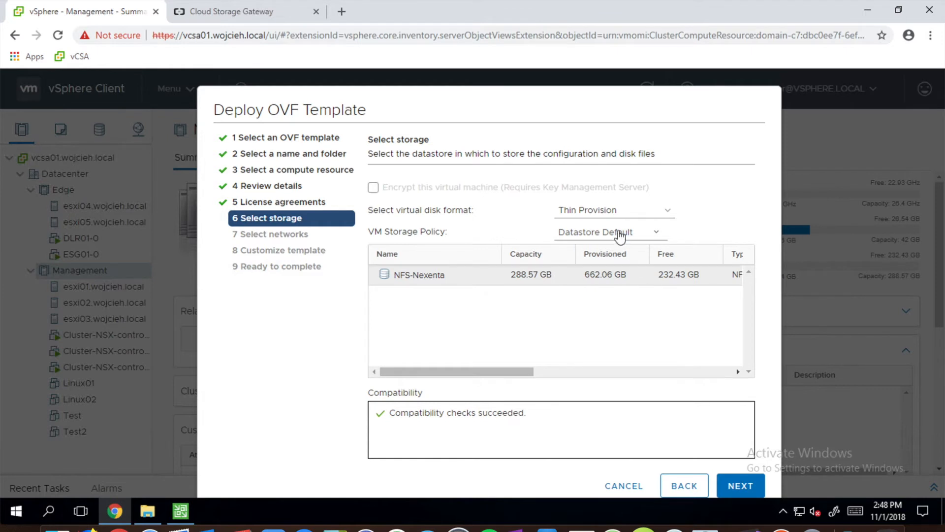
Confirm NFS-Nexenta storage with Thin Provision, and the Management destination network with Static - Manual IP allocation.
{"action": "left_click", "coordinate": [728, 492]}
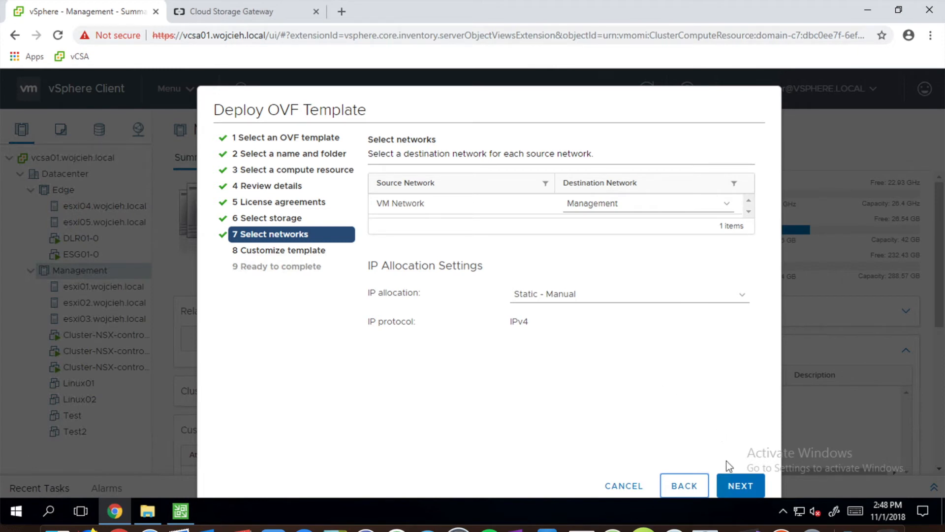
{"action": "left_click", "coordinate": [739, 485]}
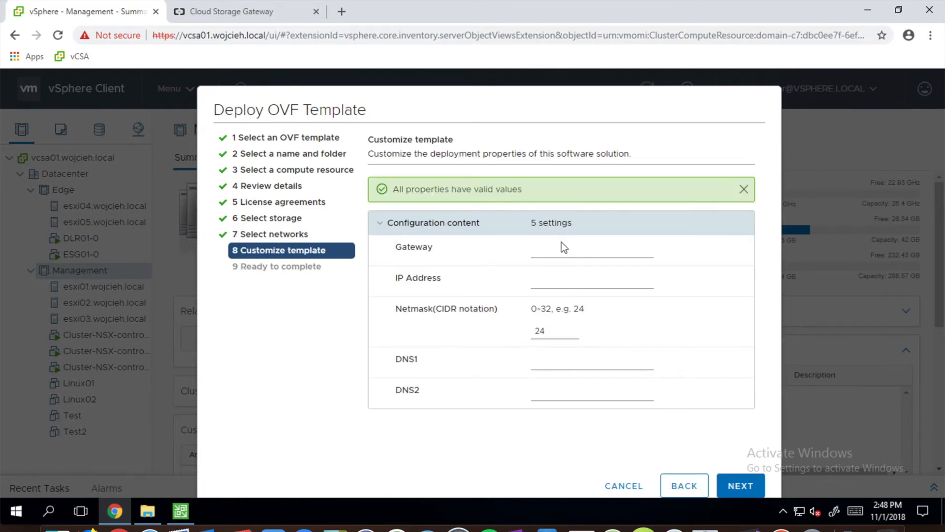
Set the template's gateway to 10.0.0.1, IP address to 10.0.0.115, DNS1 to 10.0.0.10 and DNS2 to 192.168.255.254.
{"action": "left_click", "coordinate": [562, 248]}
{"action": "type", "text": "10.0.0.1"}
{"action": "key", "text": "Tab"}
{"action": "type", "text": "10.0.0.11"}
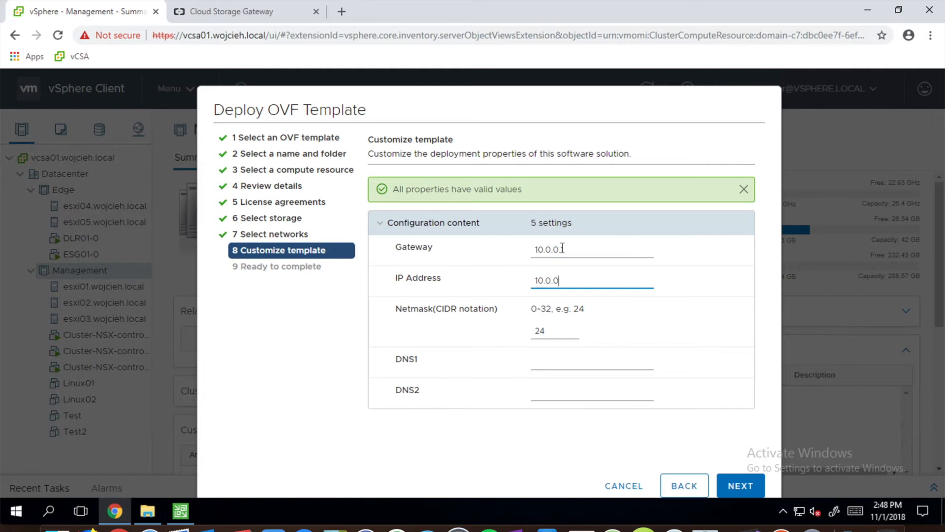
{"action": "type", "text": "5"}
{"action": "key", "text": "Tab"}
{"action": "key", "text": "Tab"}
{"action": "type", "text": "10.0.0.10"}
{"action": "key", "text": "Tab"}
{"action": "type", "text": "192.168.255.254"}
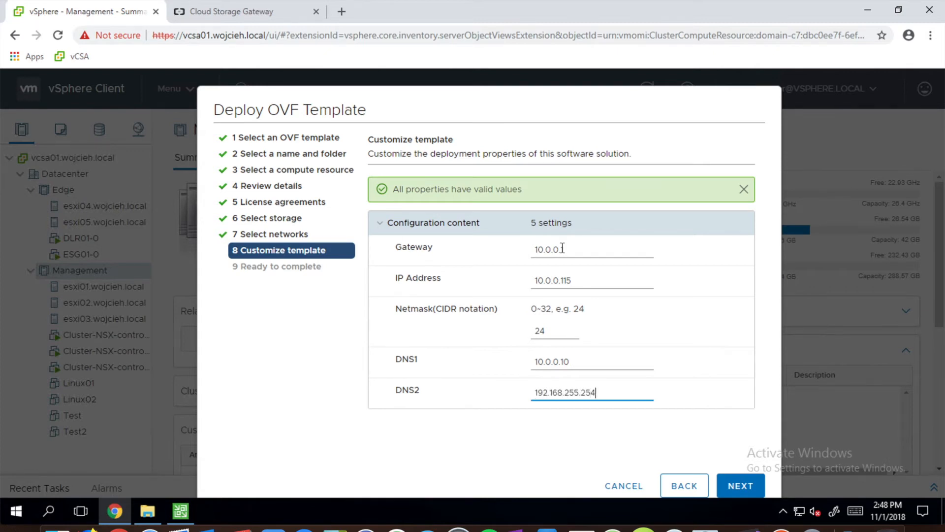
Accept the customized template properties, review the deployment summary and finish deploying the AlibabaCloudCSG virtual machine.
{"action": "left_click", "coordinate": [734, 486]}
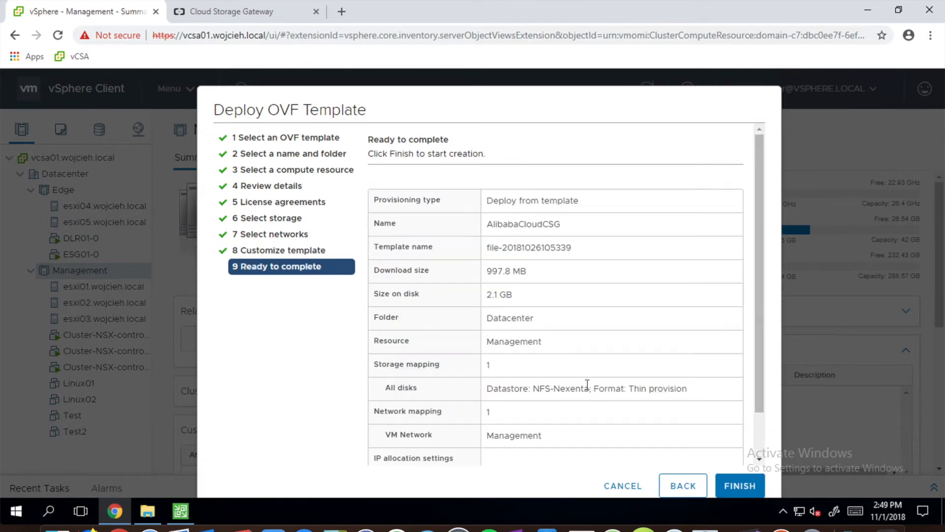
{"action": "scroll", "coordinate": [683, 317], "scroll_direction": "down", "scroll_amount": 1}
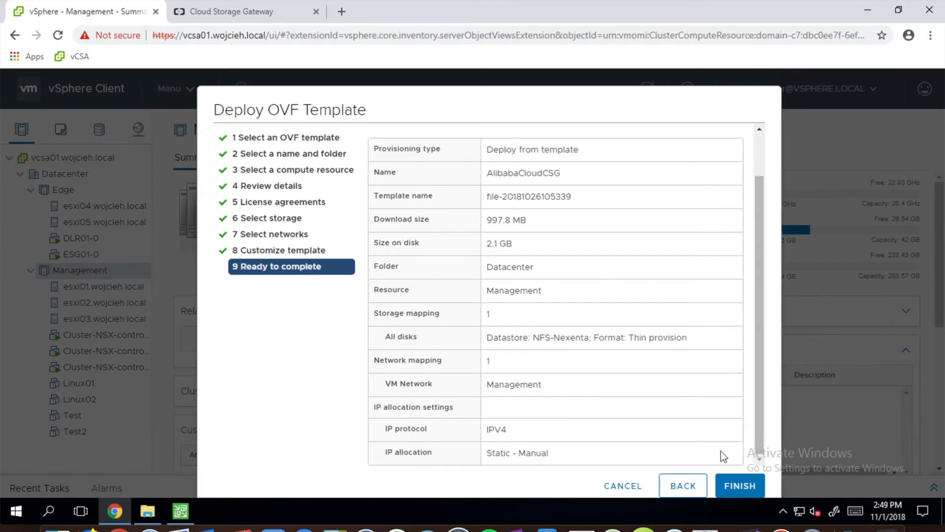
{"action": "left_click", "coordinate": [735, 486]}
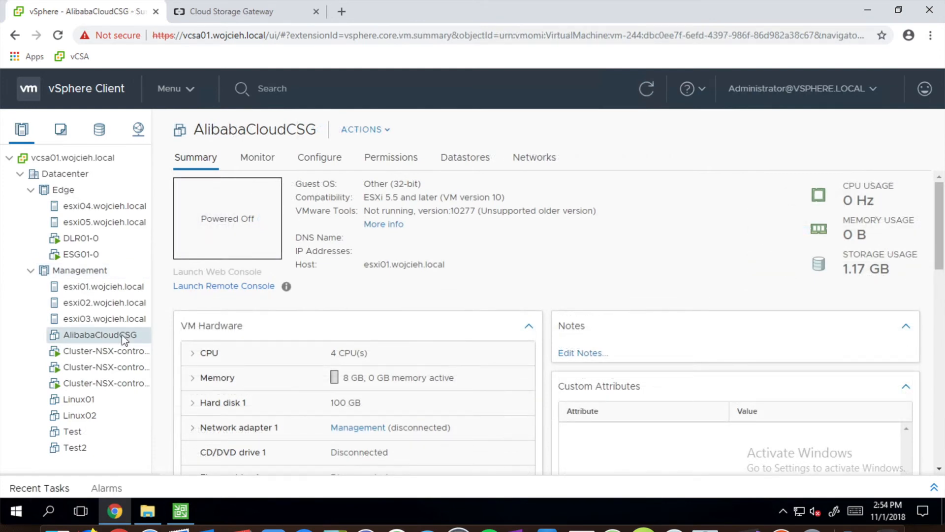
Add a new 160 GB hard disk to the AlibabaCloudCSG virtual machine and save its hardware settings.
{"action": "right_click", "coordinate": [122, 334]}
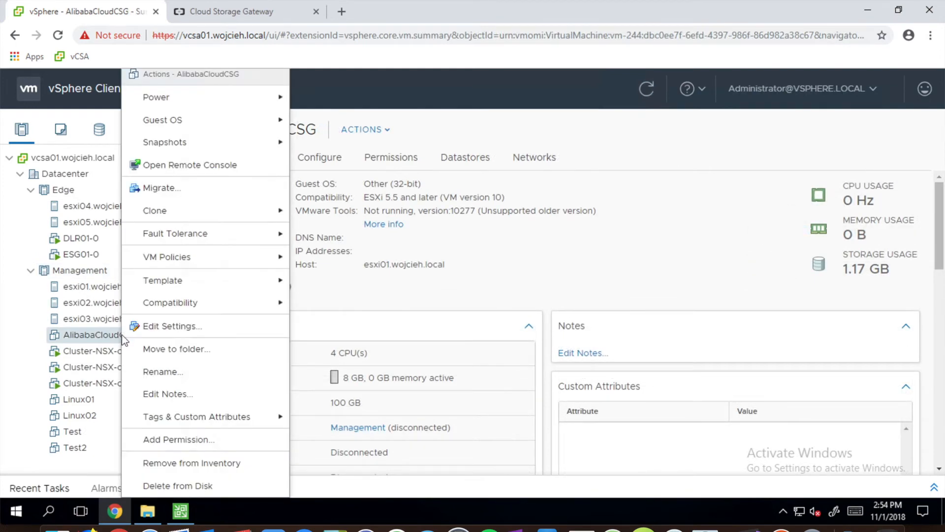
{"action": "left_click", "coordinate": [193, 333]}
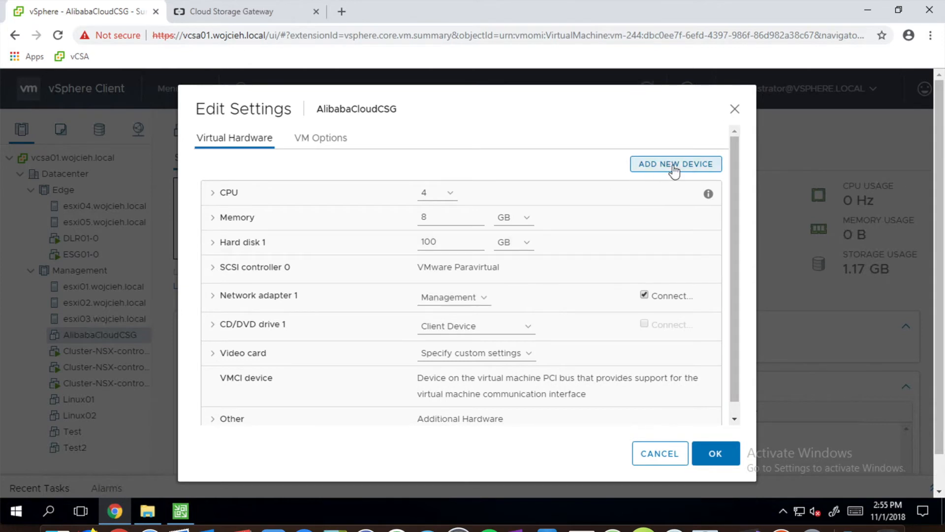
{"action": "left_click", "coordinate": [674, 168]}
{"action": "left_click", "coordinate": [640, 222]}
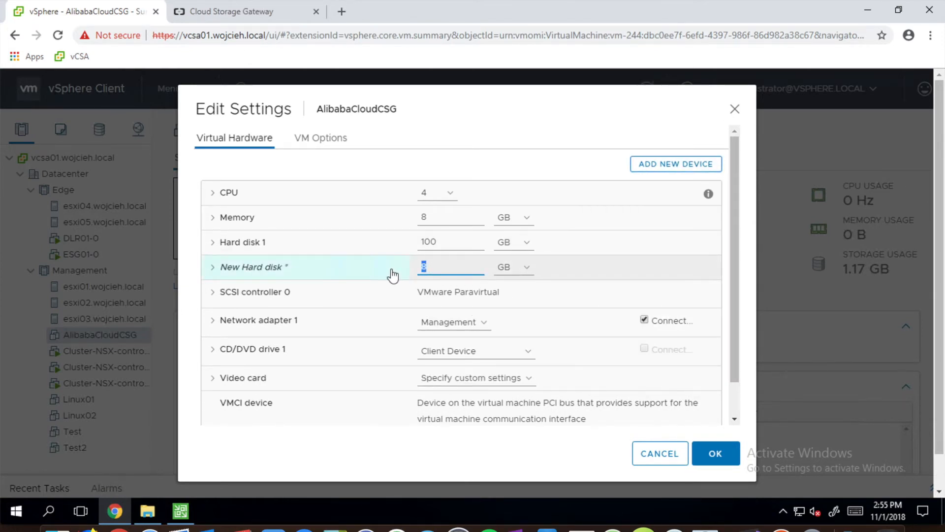
{"action": "type", "text": "160"}
{"action": "right_click", "coordinate": [714, 452]}
{"action": "left_click", "coordinate": [713, 452]}
{"action": "left_click", "coordinate": [713, 453]}
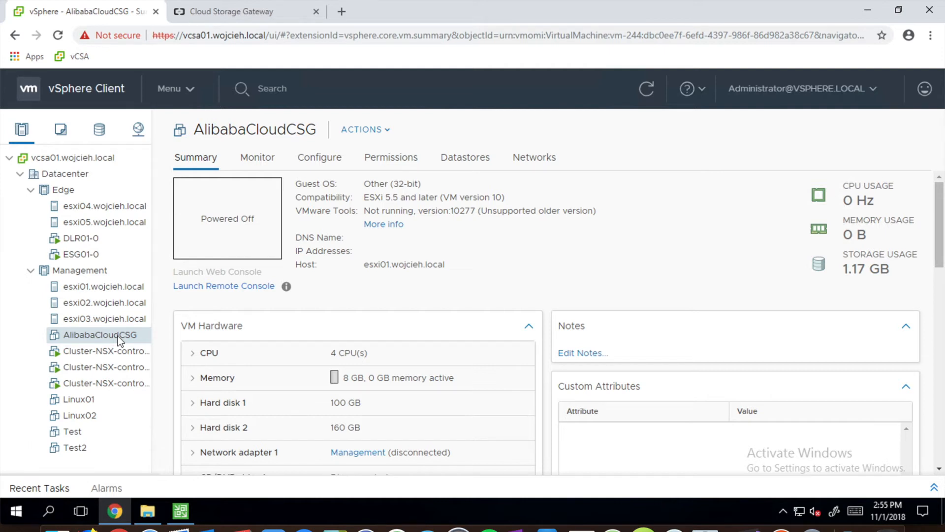
Power on the AlibabaCloudCSG virtual machine.
{"action": "right_click", "coordinate": [119, 340]}
{"action": "mouse_move", "coordinate": [188, 99]}
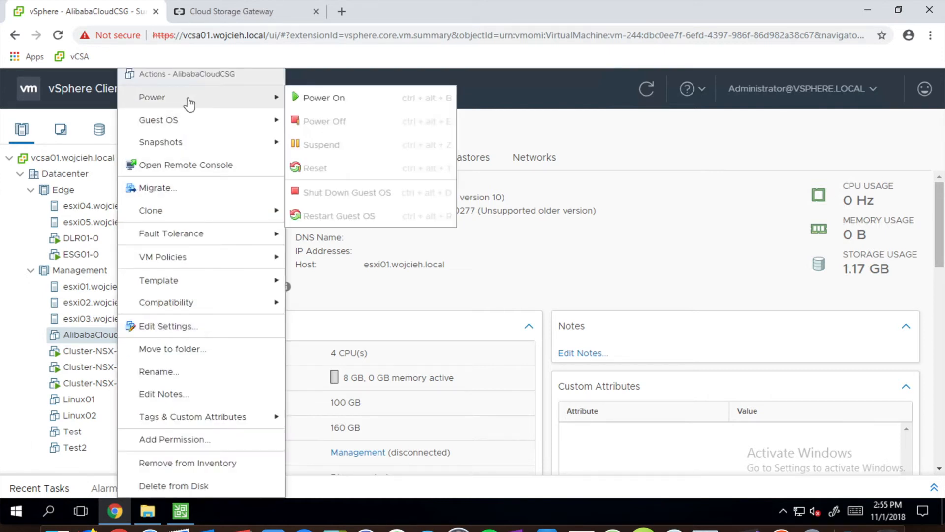
{"action": "left_click", "coordinate": [334, 99]}
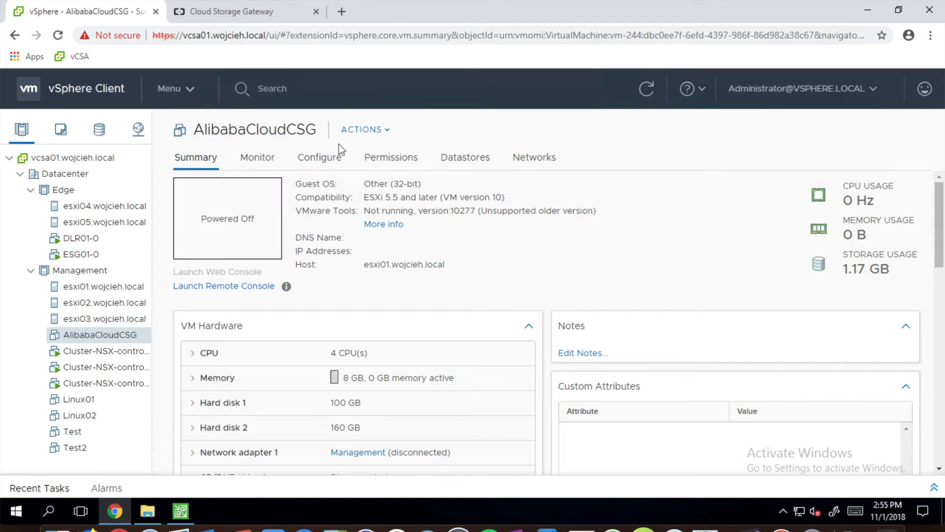
{"action": "left_click", "coordinate": [315, 14]}
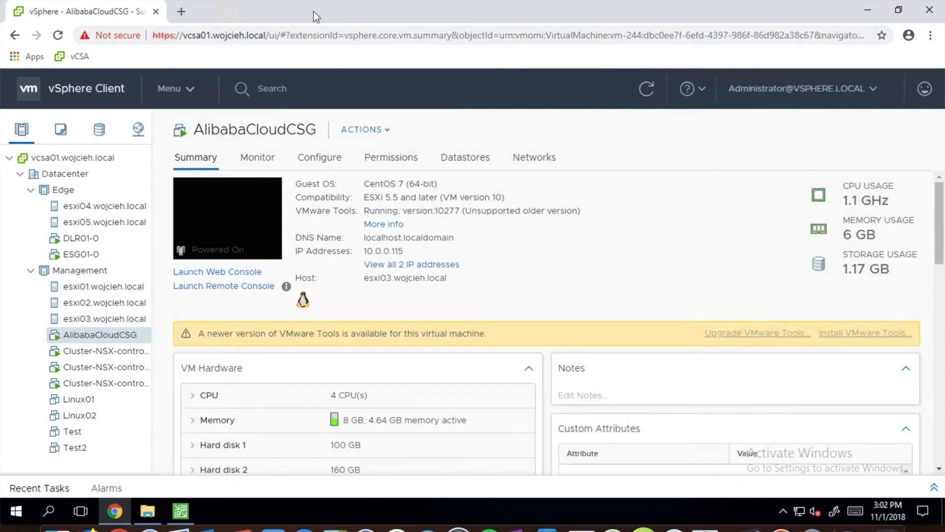
{"action": "left_click", "coordinate": [185, 12]}
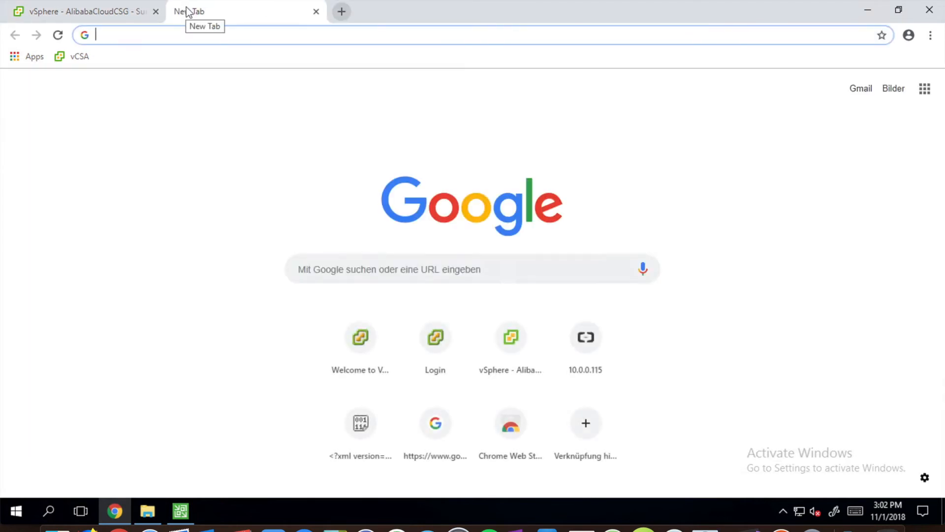
{"action": "type", "text": "https://"}
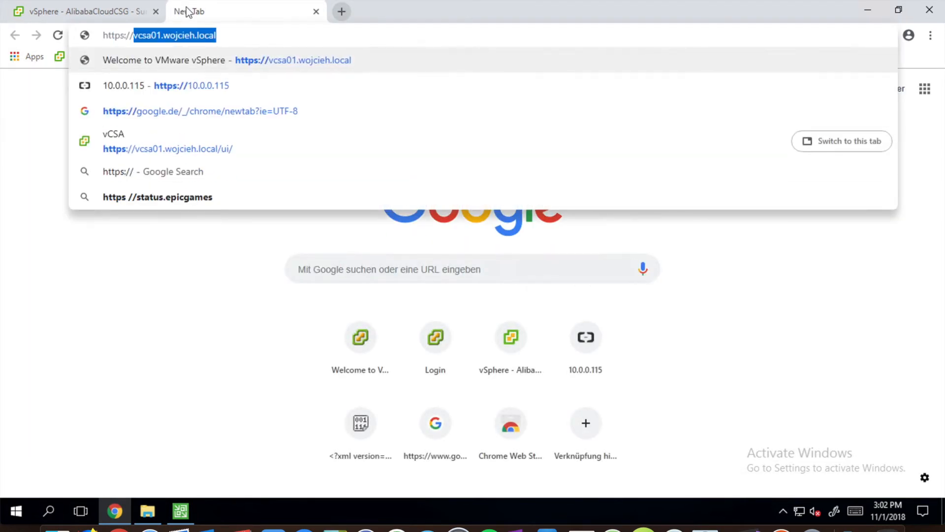
{"action": "key", "text": "Down"}
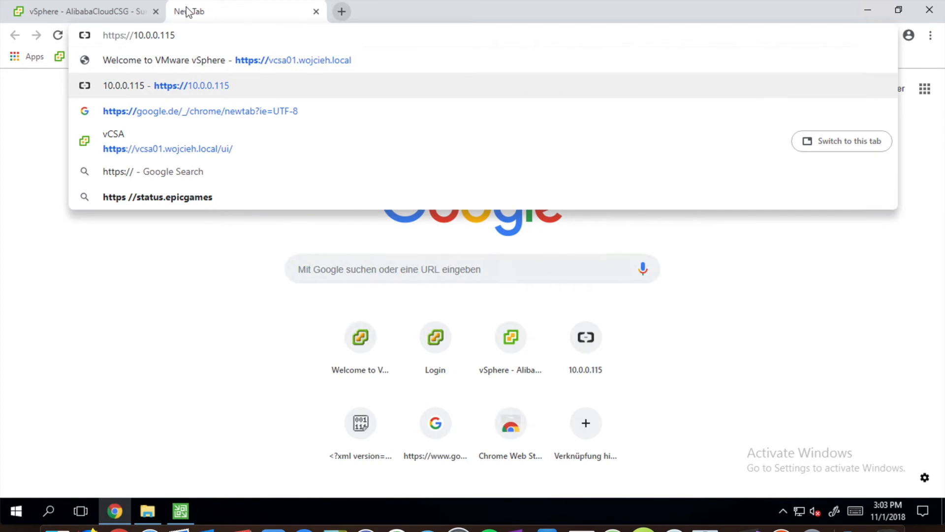
{"action": "key", "text": "Return"}
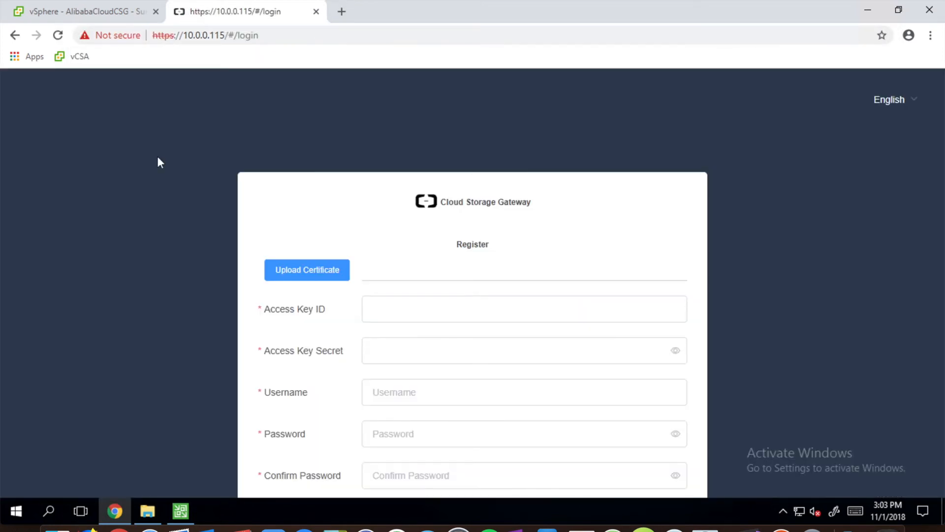
Register the gateway with the Certificate file, the access key ID, the access key secret, a username and the confirmed account password.
{"action": "left_click", "coordinate": [305, 264]}
{"action": "double_click", "coordinate": [172, 109]}
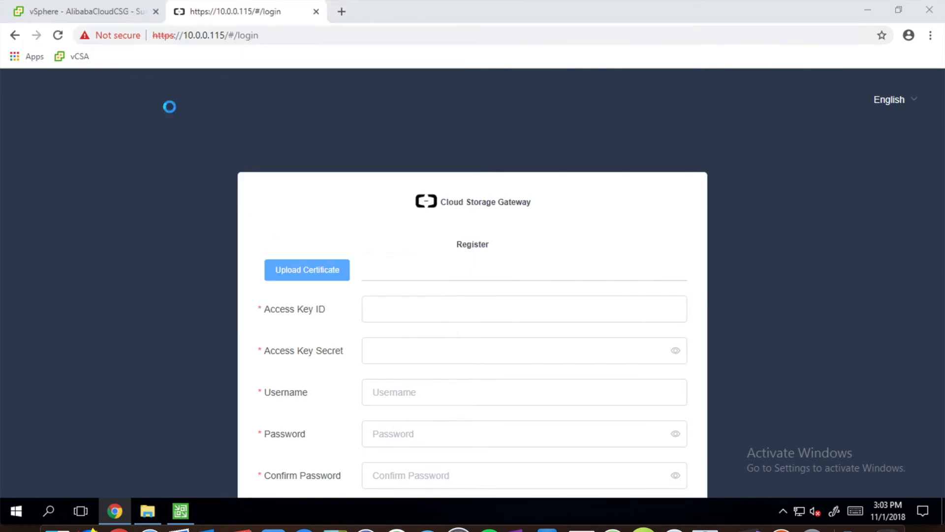
{"action": "left_click", "coordinate": [379, 304]}
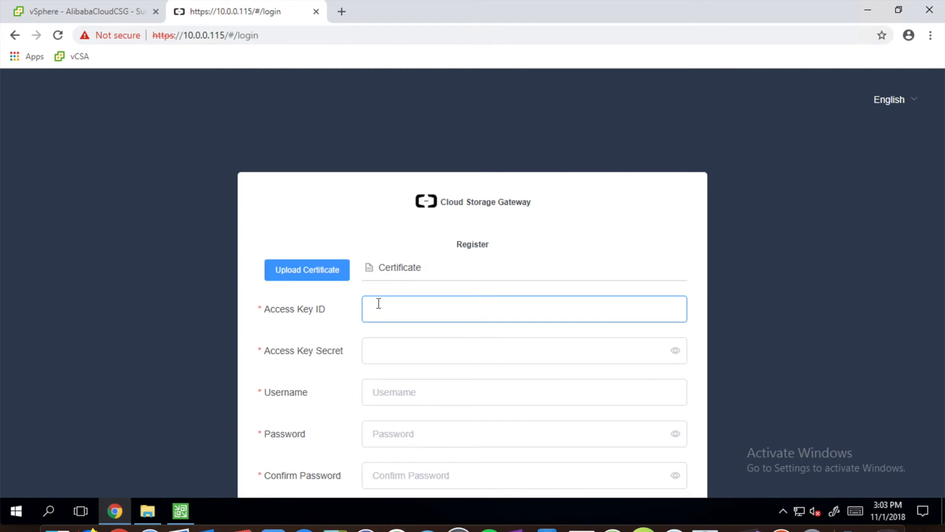
{"action": "left_click", "coordinate": [387, 388]}
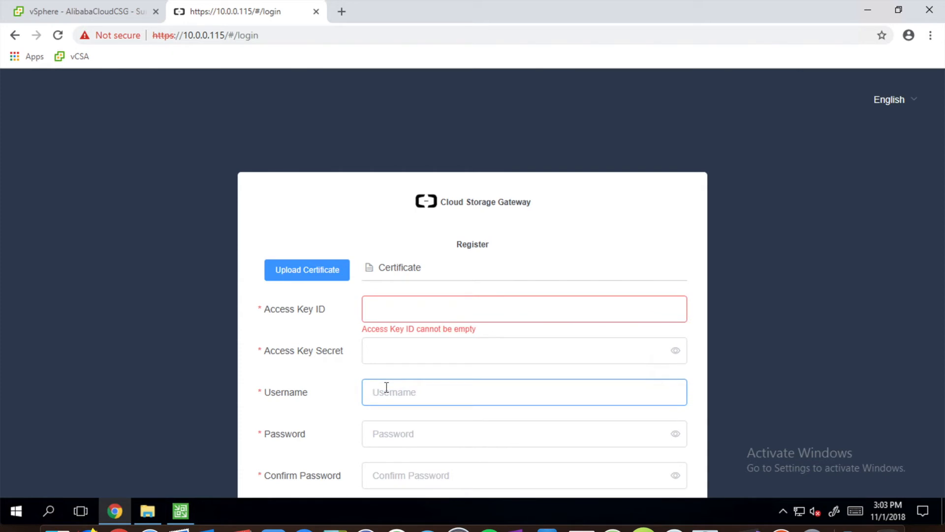
{"action": "left_click", "coordinate": [410, 317]}
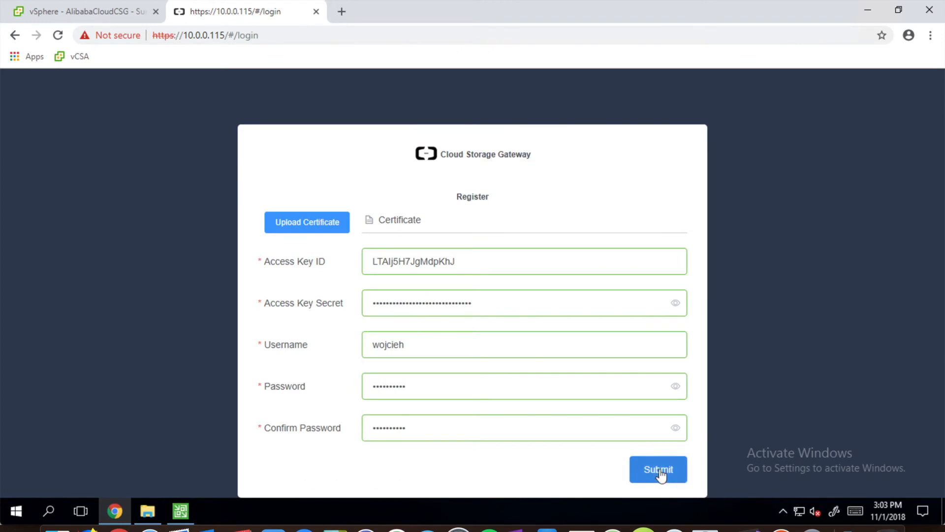
{"action": "left_click", "coordinate": [660, 471]}
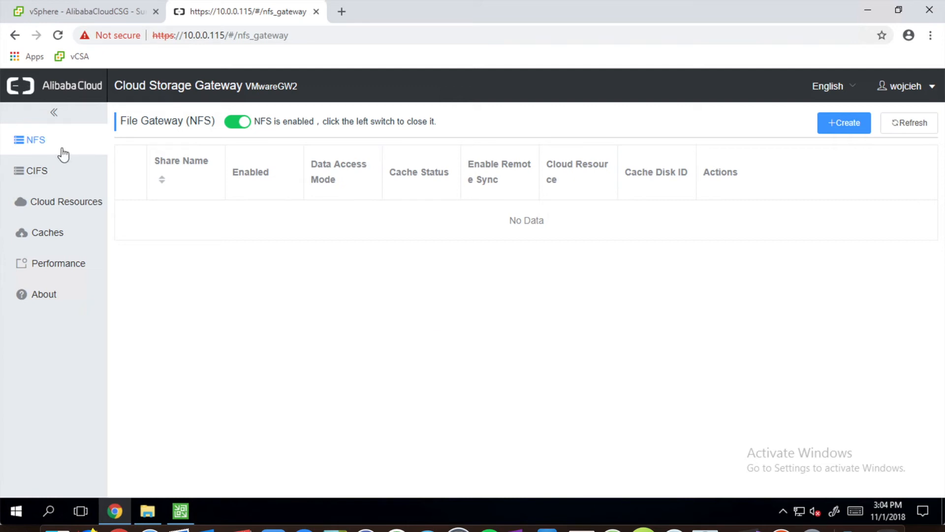
Disable the NFS file gateway and look through the CIFS, Cloud Resources, Caches and Performance pages.
{"action": "left_click", "coordinate": [240, 124]}
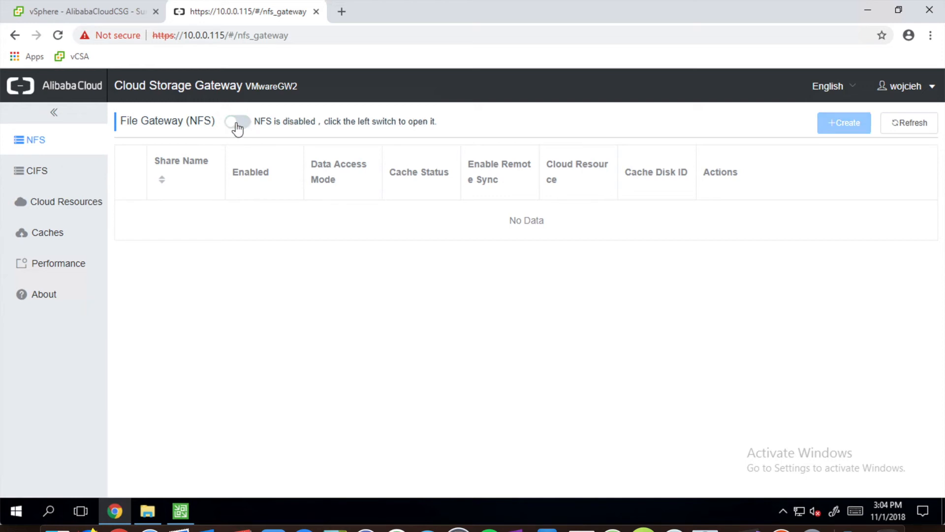
{"action": "left_click", "coordinate": [66, 182]}
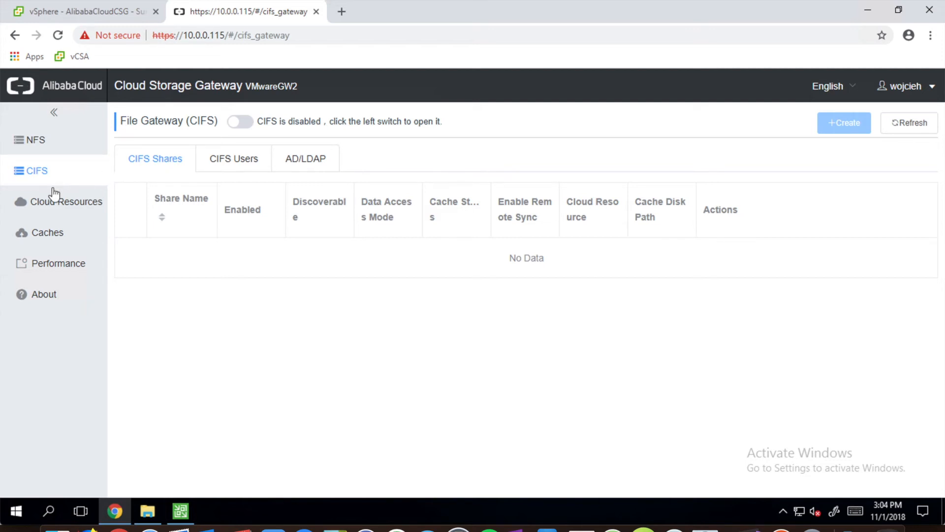
{"action": "left_click", "coordinate": [53, 204]}
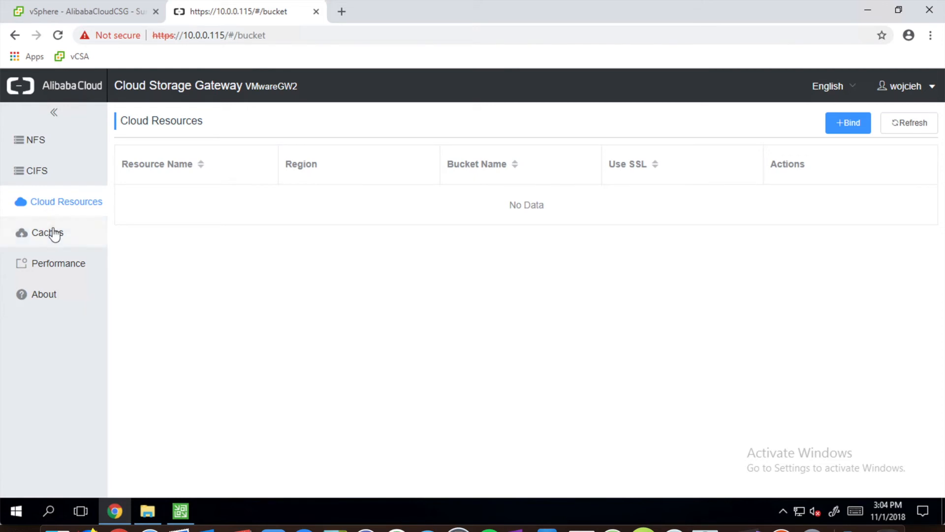
{"action": "left_click", "coordinate": [52, 232]}
{"action": "left_click", "coordinate": [54, 273]}
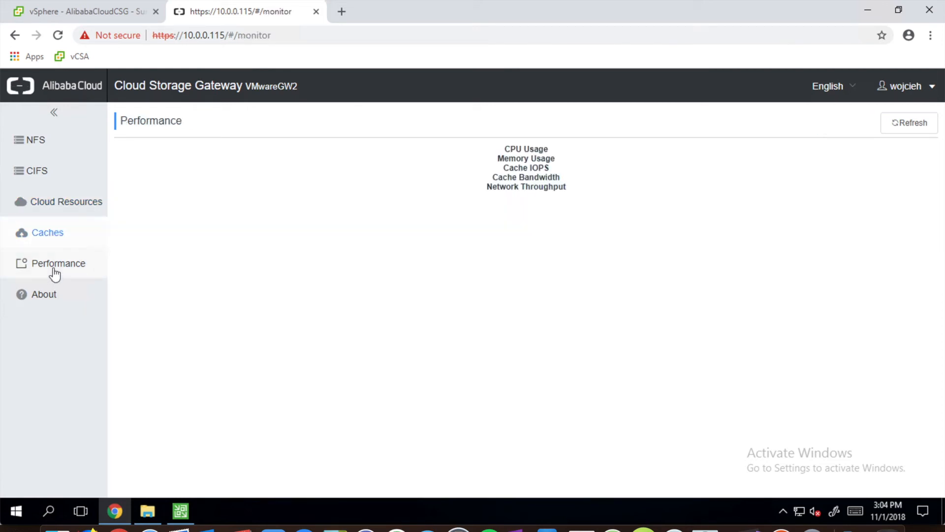
{"action": "scroll", "coordinate": [591, 256], "scroll_direction": "down", "scroll_amount": 10}
{"action": "scroll", "coordinate": [590, 256], "scroll_direction": "up", "scroll_amount": 10}
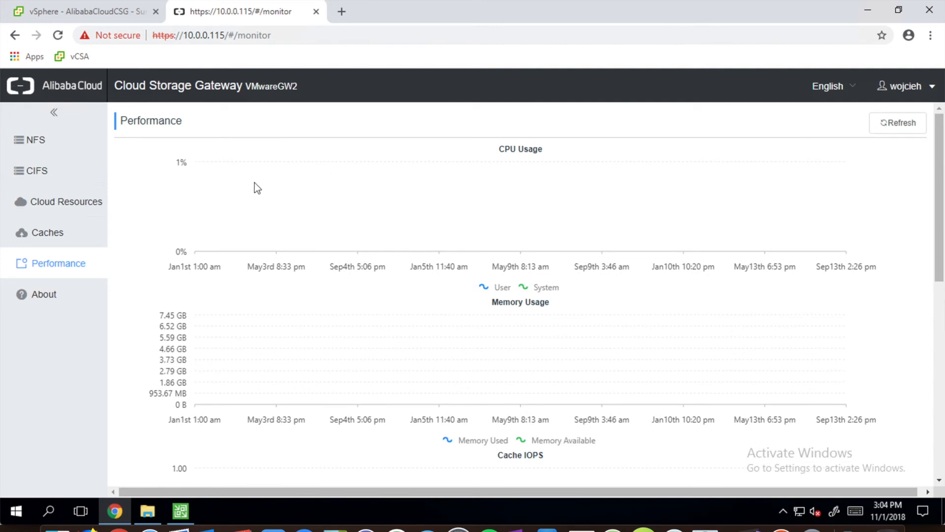
Create a cache on the 160 GB virtual disk /dev/sdb without reusing the file system.
{"action": "left_click", "coordinate": [53, 236]}
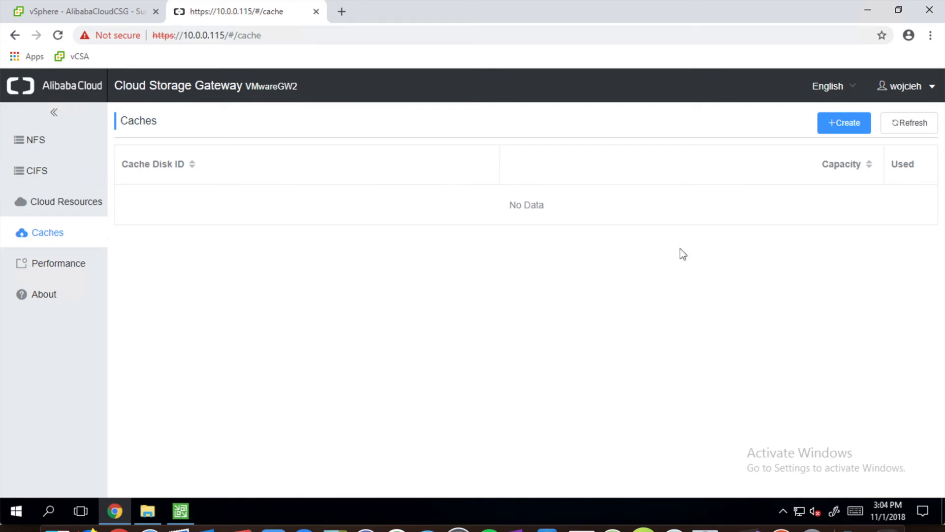
{"action": "left_click", "coordinate": [843, 124]}
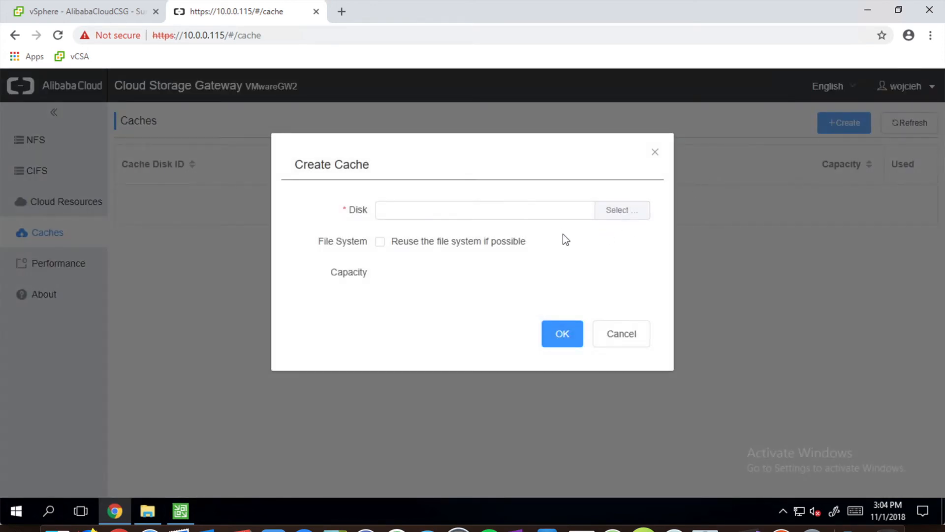
{"action": "left_click", "coordinate": [615, 212]}
{"action": "left_click", "coordinate": [466, 315]}
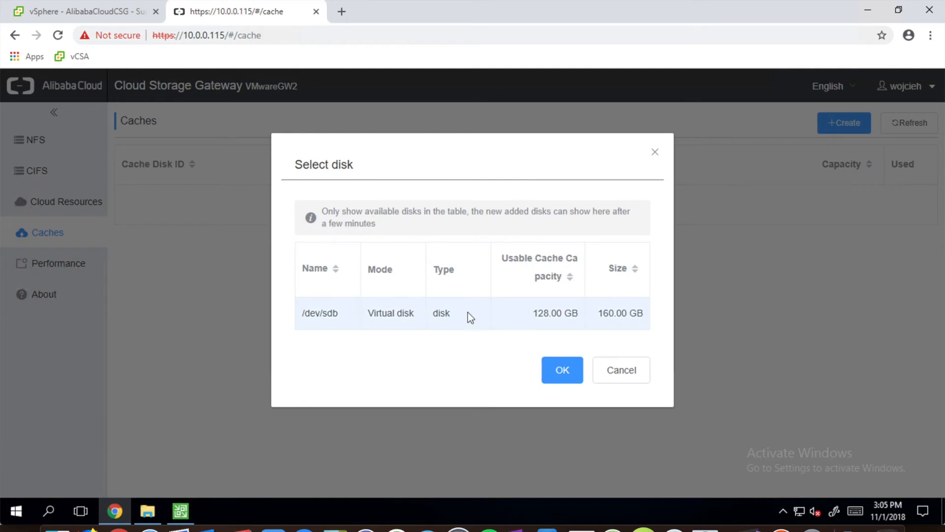
{"action": "left_click", "coordinate": [563, 370]}
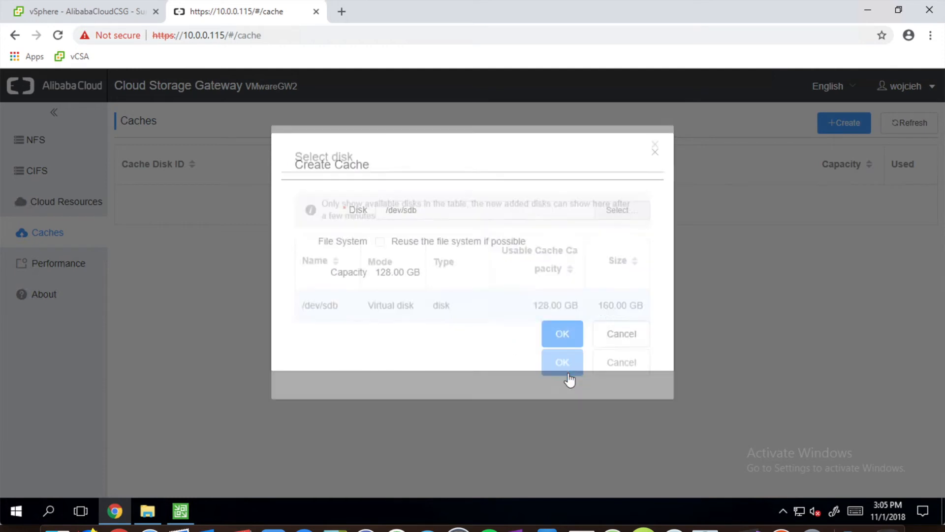
{"action": "left_click", "coordinate": [552, 335]}
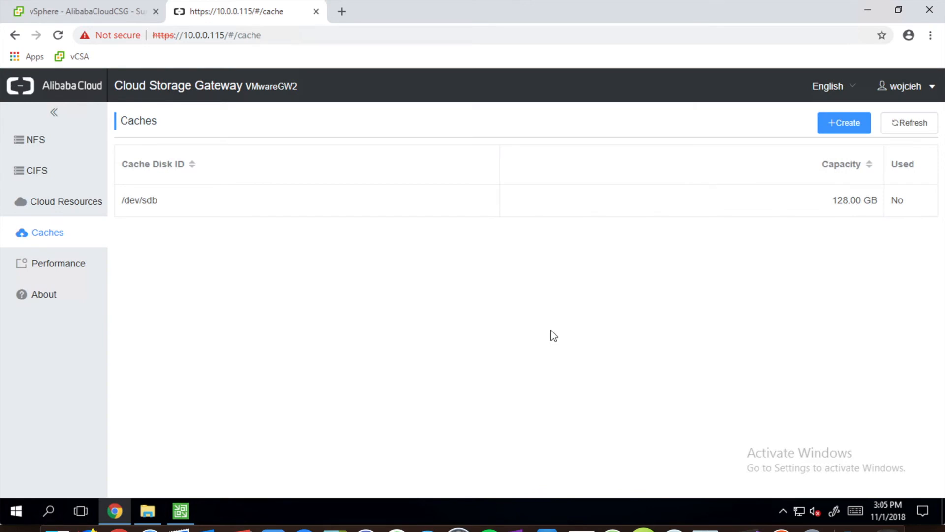
Bind a cloud resource named csg in region EU Central 1 (Frankfurt) Internet to the bucket whose name ends in -csg.
{"action": "left_click", "coordinate": [68, 205]}
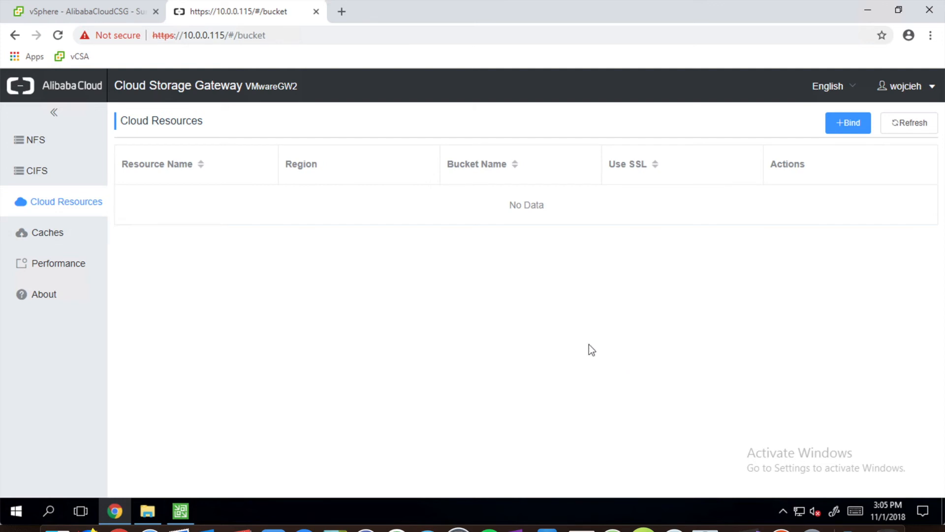
{"action": "left_click", "coordinate": [848, 123]}
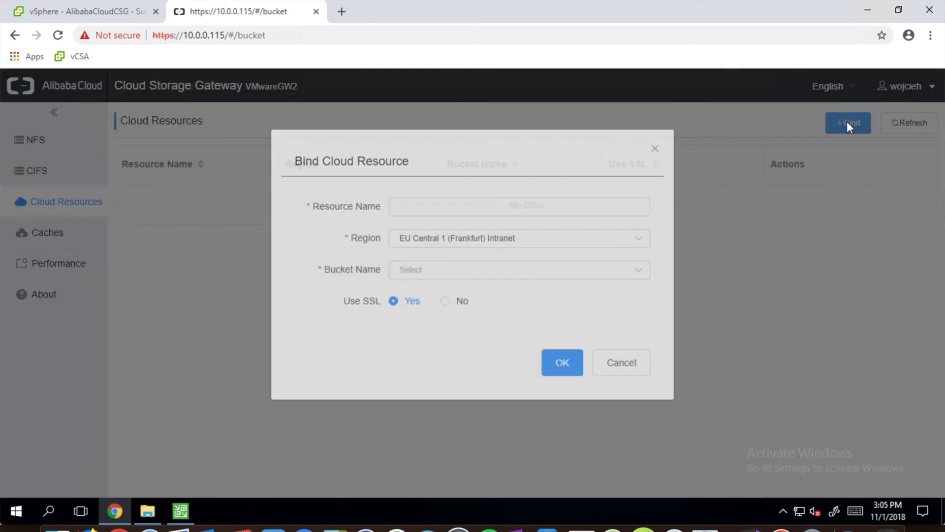
{"action": "left_click", "coordinate": [467, 215]}
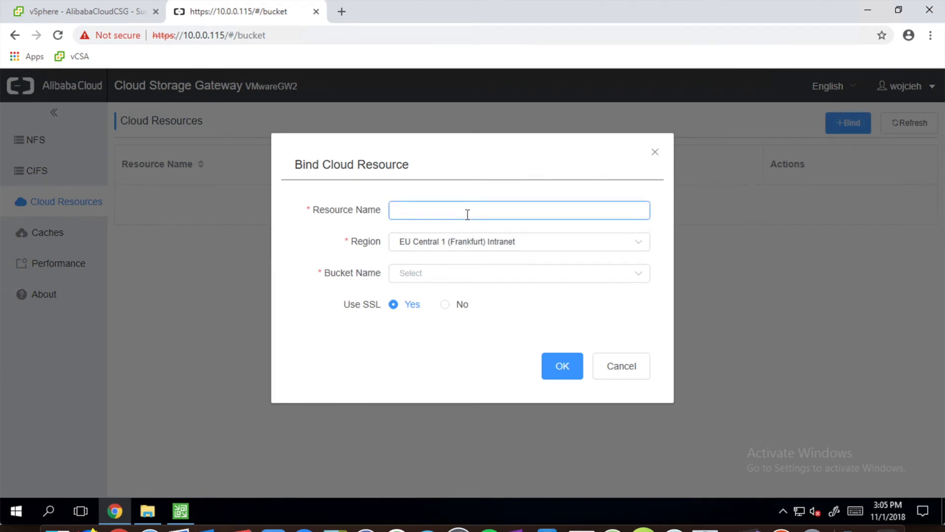
{"action": "type", "text": "csg"}
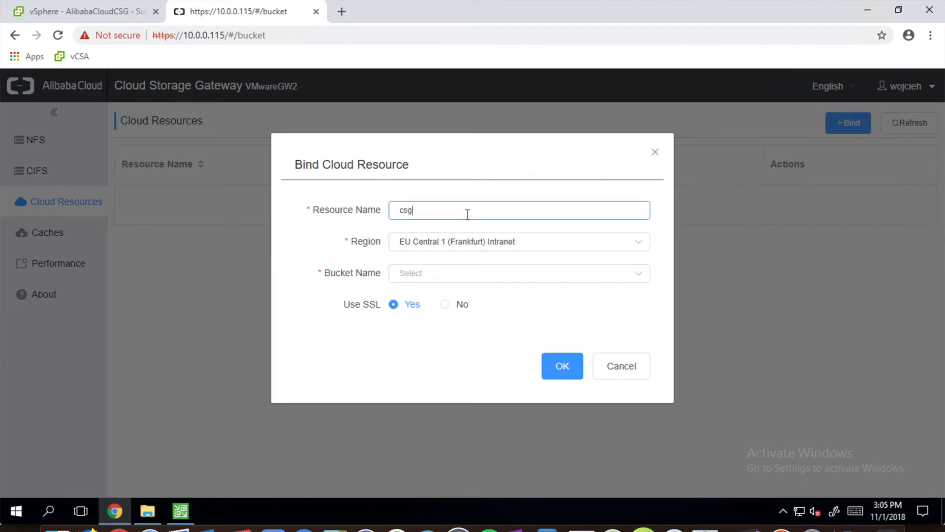
{"action": "left_click", "coordinate": [465, 243]}
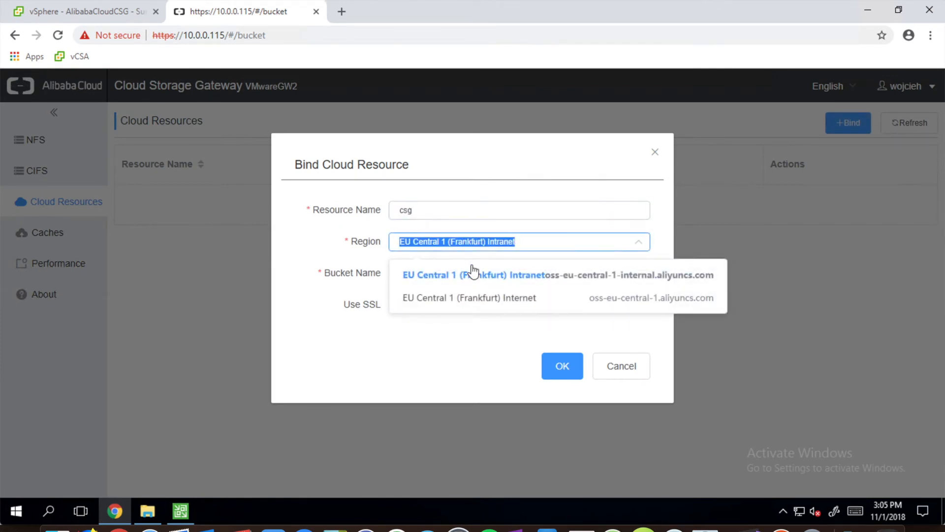
{"action": "left_click", "coordinate": [523, 296]}
{"action": "left_click", "coordinate": [526, 274]}
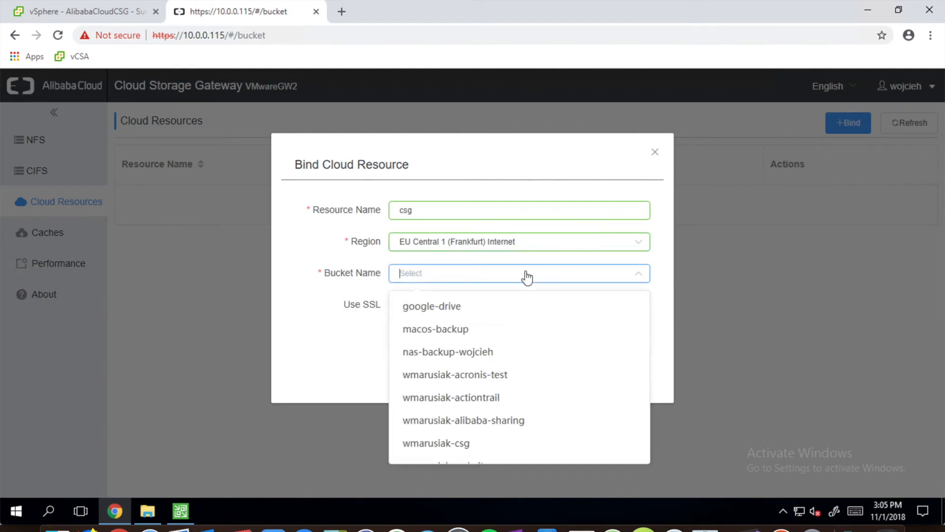
{"action": "left_click", "coordinate": [465, 444]}
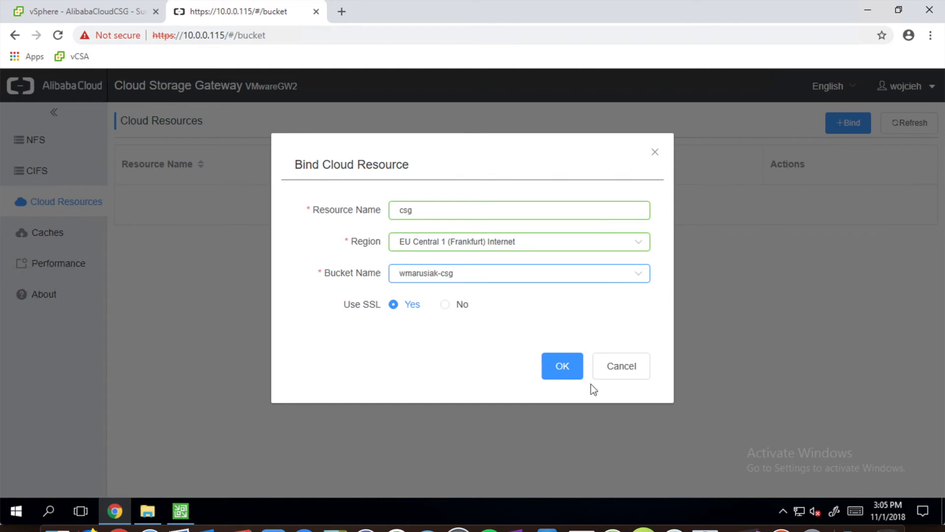
{"action": "left_click", "coordinate": [563, 371]}
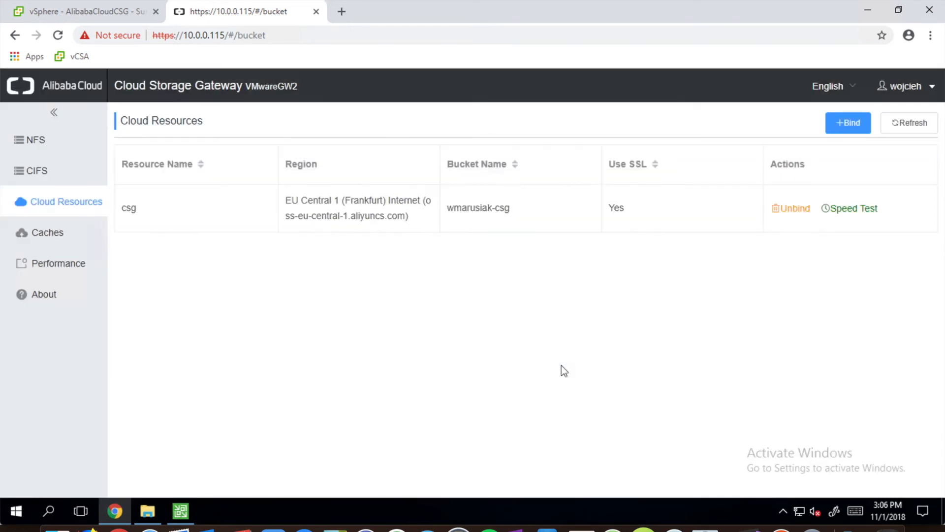
Add a CIFS user to the file gateway with a username and account password.
{"action": "left_click", "coordinate": [46, 170]}
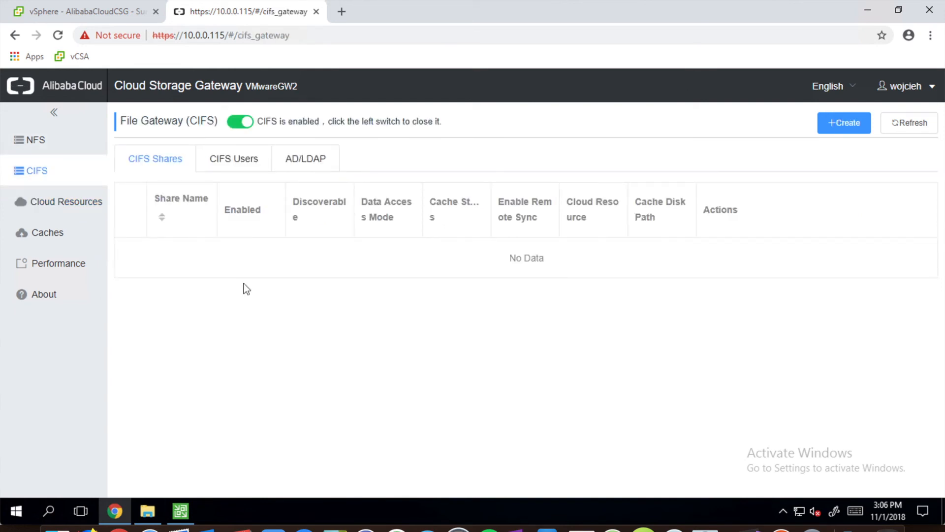
{"action": "left_click", "coordinate": [851, 124]}
{"action": "left_click", "coordinate": [416, 205]}
{"action": "type", "text": "wojcieh"}
{"action": "key", "text": "Tab"}
{"action": "type", "text": "••••••••••"}
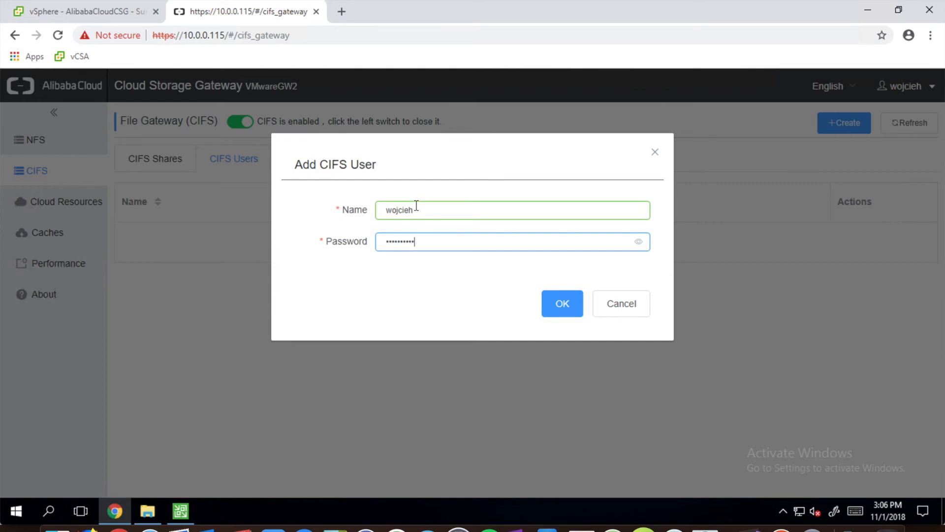
{"action": "left_click", "coordinate": [560, 302]}
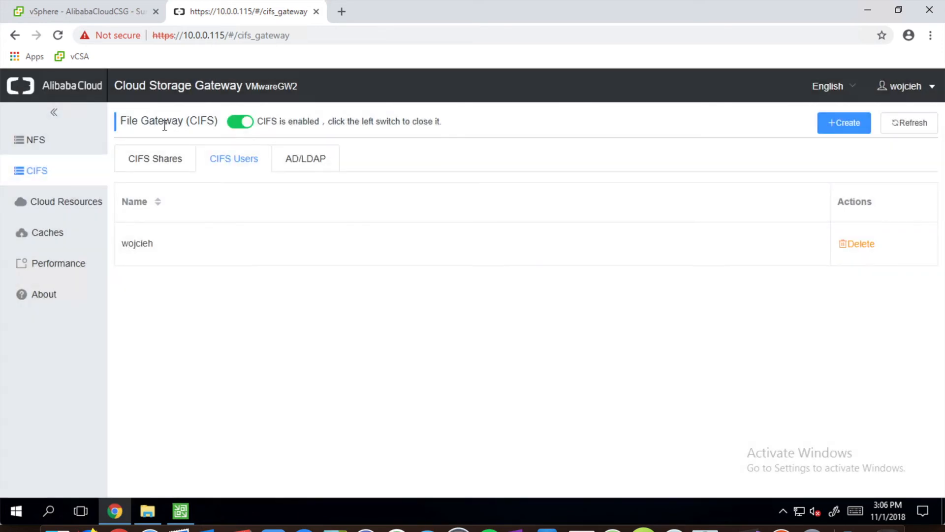
Start a new CIFS share named csg and assign the existing CIFS user as its read/write user.
{"action": "left_click", "coordinate": [157, 158]}
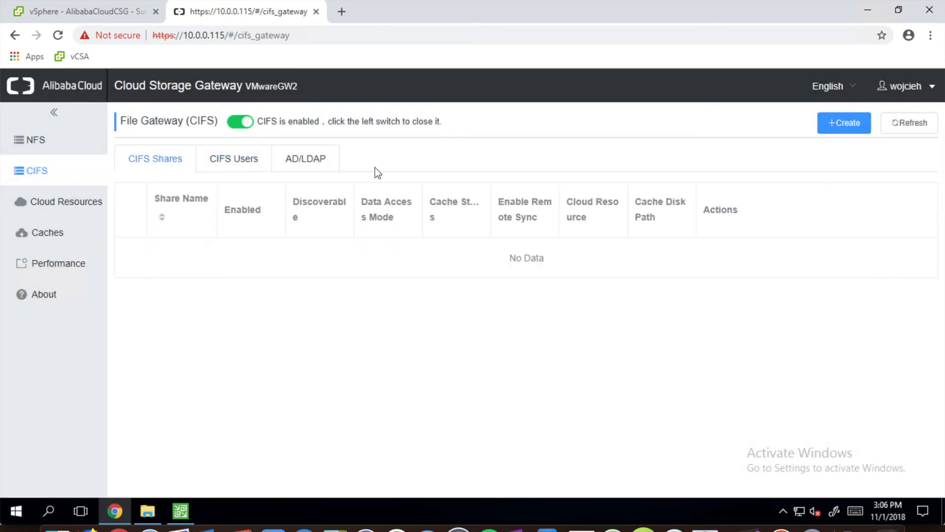
{"action": "left_click", "coordinate": [843, 129]}
{"action": "left_click", "coordinate": [540, 212]}
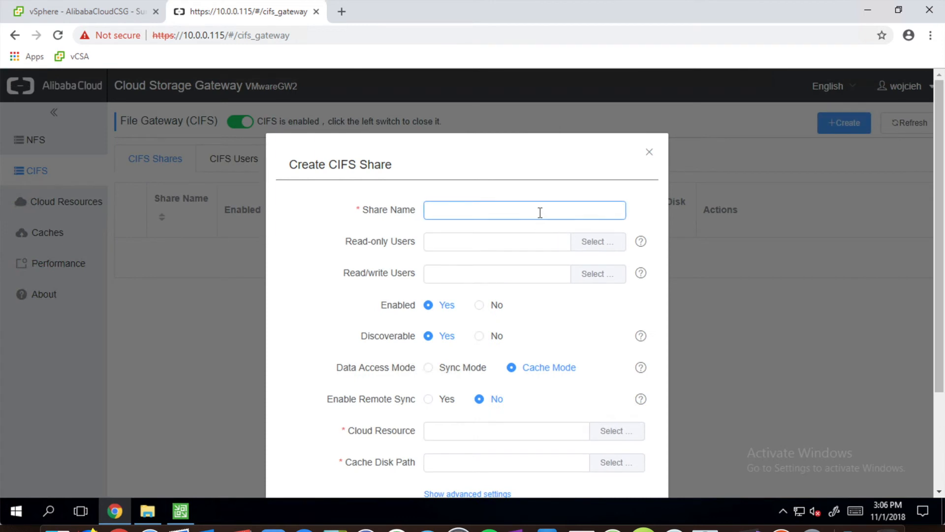
{"action": "type", "text": "csg"}
{"action": "left_click", "coordinate": [529, 268]}
{"action": "left_click", "coordinate": [585, 284]}
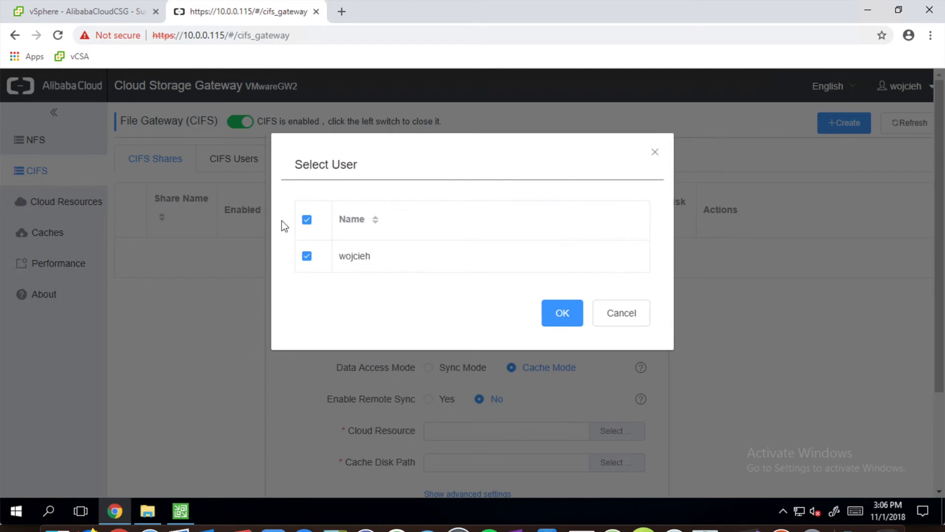
{"action": "left_click", "coordinate": [562, 314]}
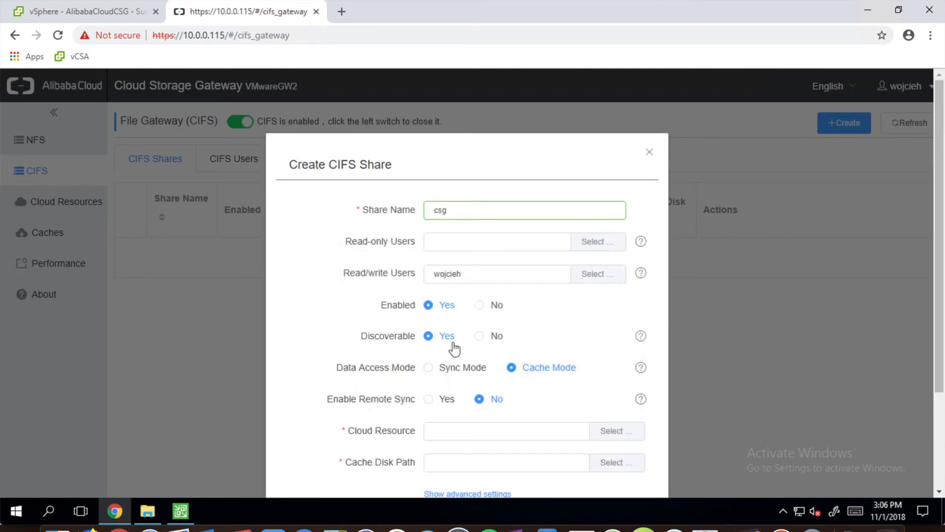
Set the share's data access mode to Sync Mode and enable remote sync.
{"action": "left_click", "coordinate": [428, 368]}
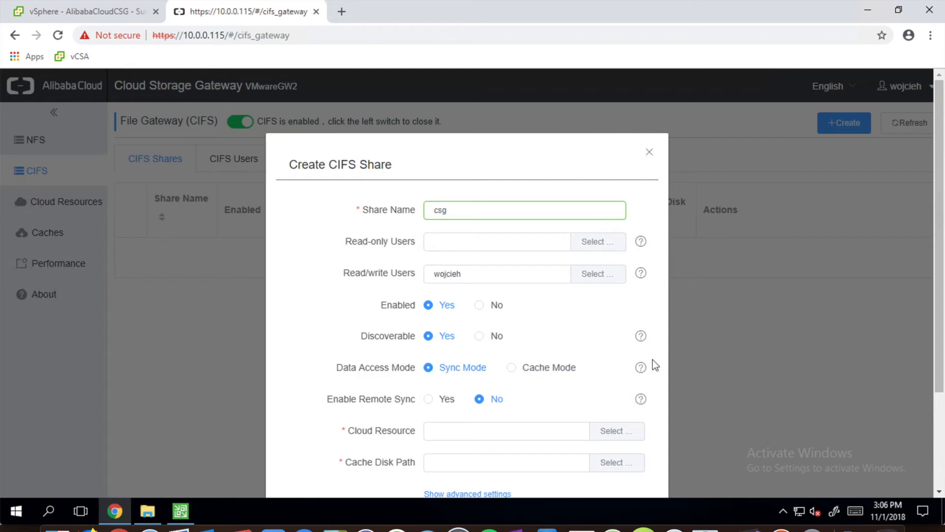
{"action": "mouse_move", "coordinate": [641, 369]}
{"action": "scroll", "coordinate": [601, 367], "scroll_direction": "down", "scroll_amount": 2}
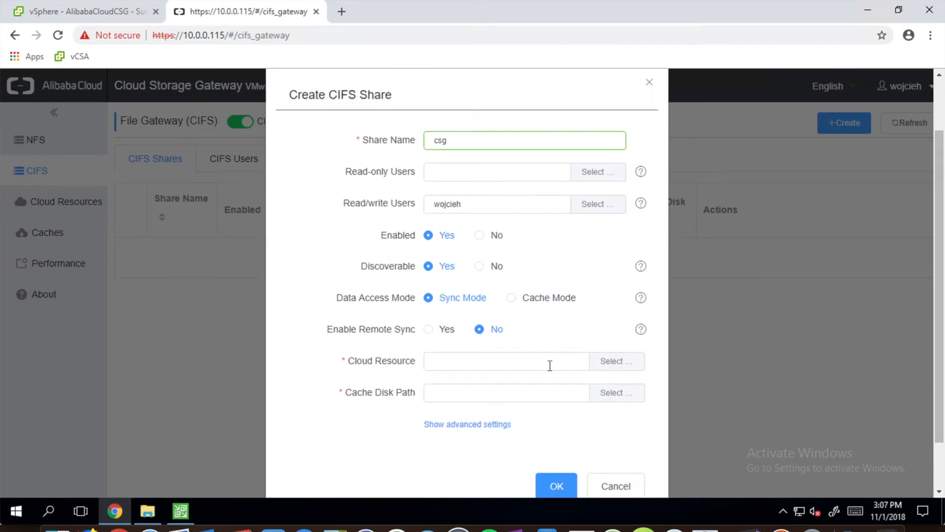
{"action": "left_click", "coordinate": [428, 330]}
Assign the csg cloud resource and the /dev/sdb cache disk to the share.
{"action": "left_click", "coordinate": [602, 360]}
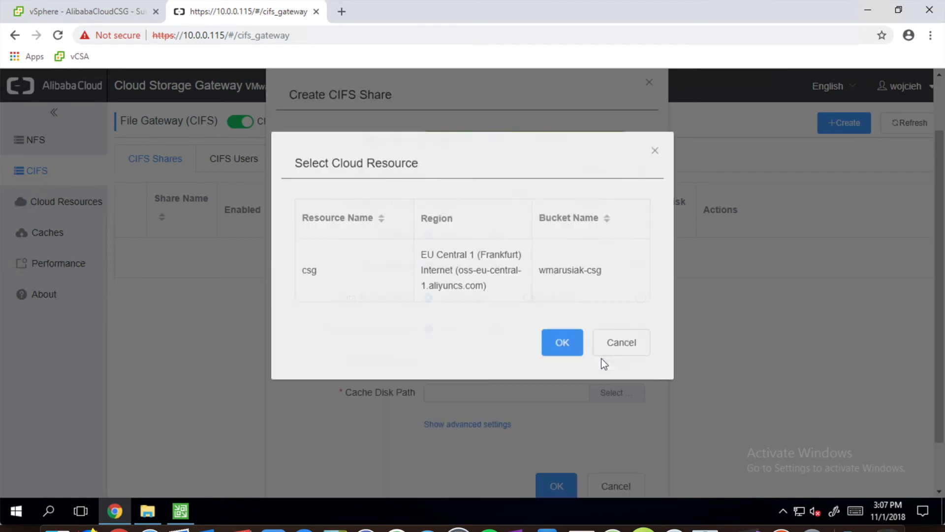
{"action": "left_click", "coordinate": [487, 293]}
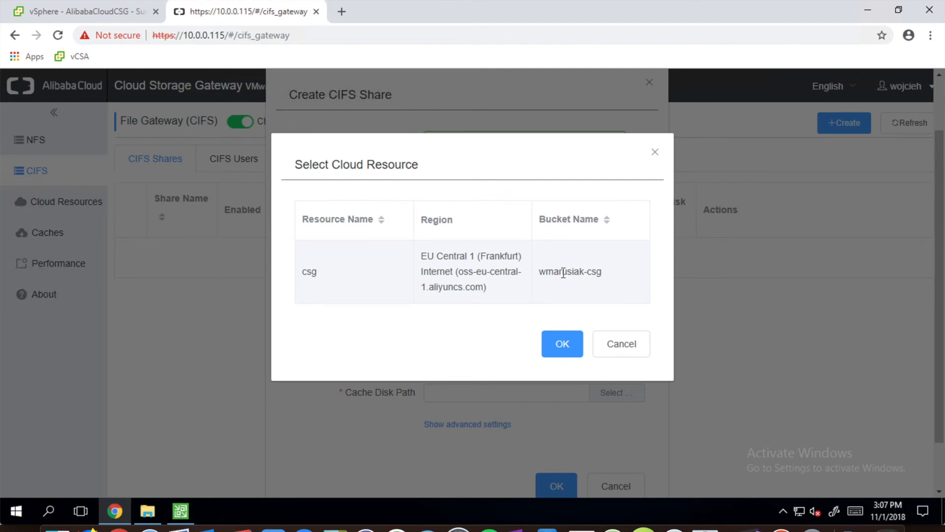
{"action": "left_click", "coordinate": [560, 342]}
{"action": "left_click", "coordinate": [611, 392]}
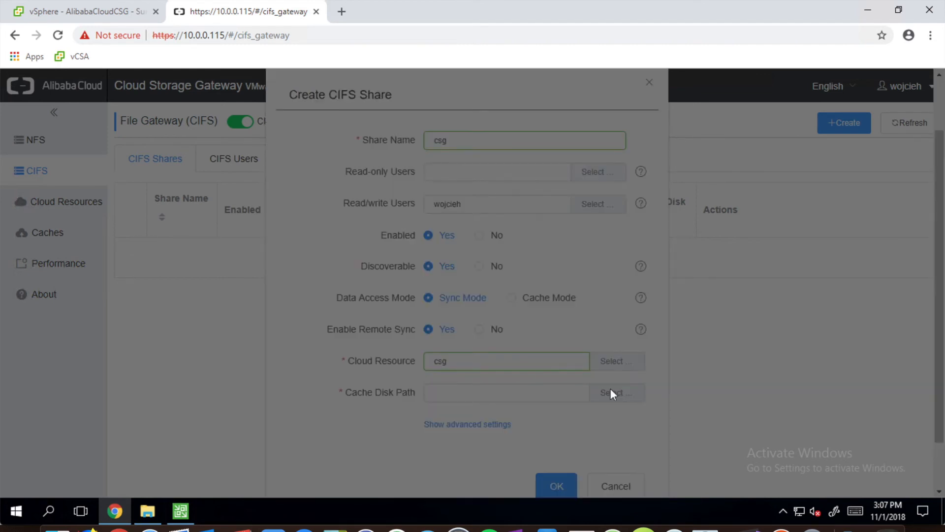
{"action": "left_click", "coordinate": [558, 293]}
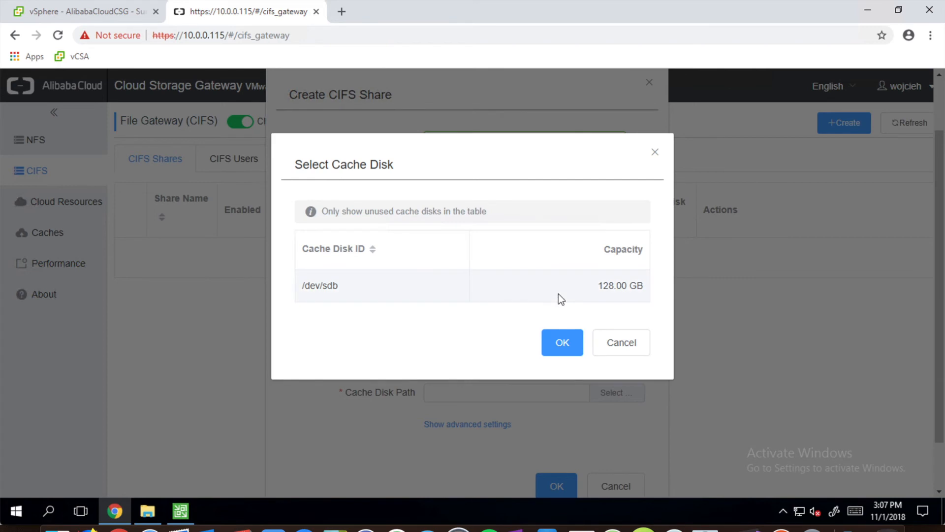
{"action": "left_click", "coordinate": [562, 342]}
Set the remote sync time interval to 15 seconds in the advanced settings, create the share and expand its entry.
{"action": "scroll", "coordinate": [566, 339], "scroll_direction": "down", "scroll_amount": 1}
{"action": "left_click", "coordinate": [489, 366]}
{"action": "scroll", "coordinate": [569, 308], "scroll_direction": "down", "scroll_amount": 2}
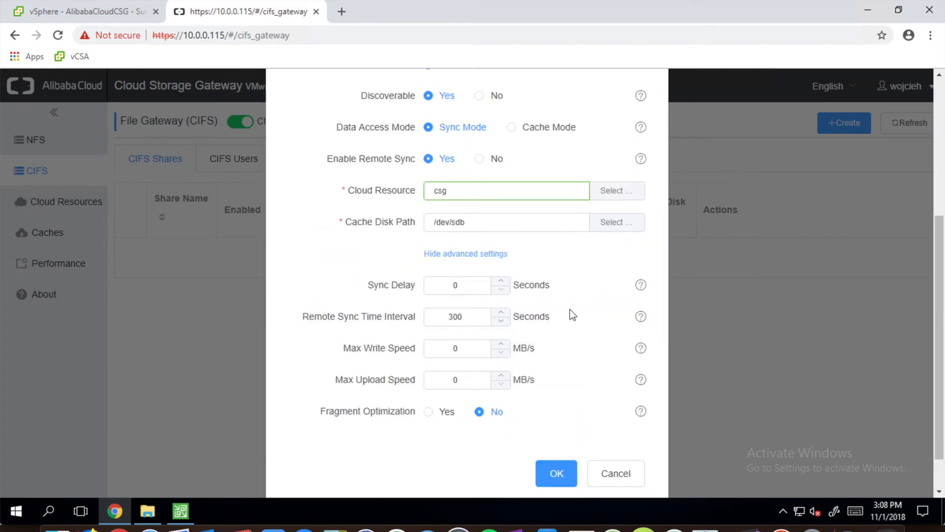
{"action": "mouse_move", "coordinate": [651, 287]}
{"action": "double_click", "coordinate": [440, 316]}
{"action": "type", "text": "15"}
{"action": "left_click", "coordinate": [469, 347]}
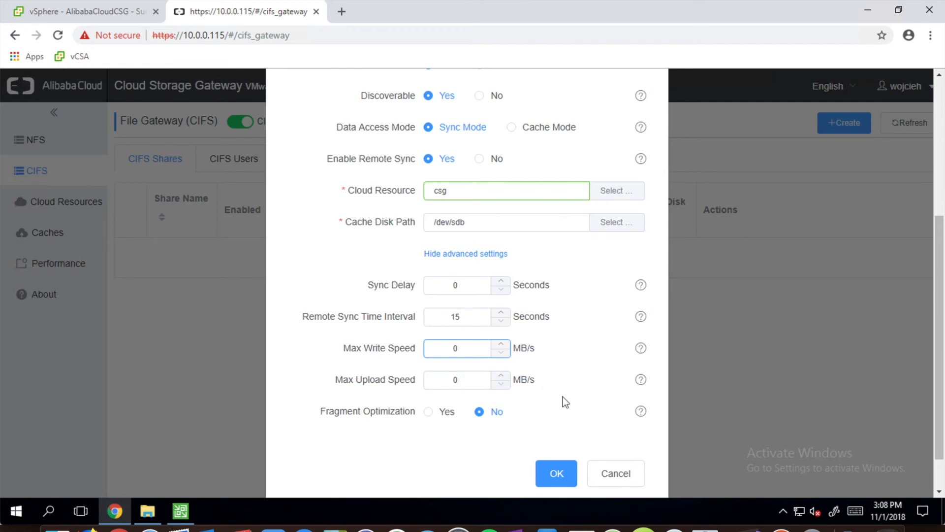
{"action": "left_click", "coordinate": [557, 476]}
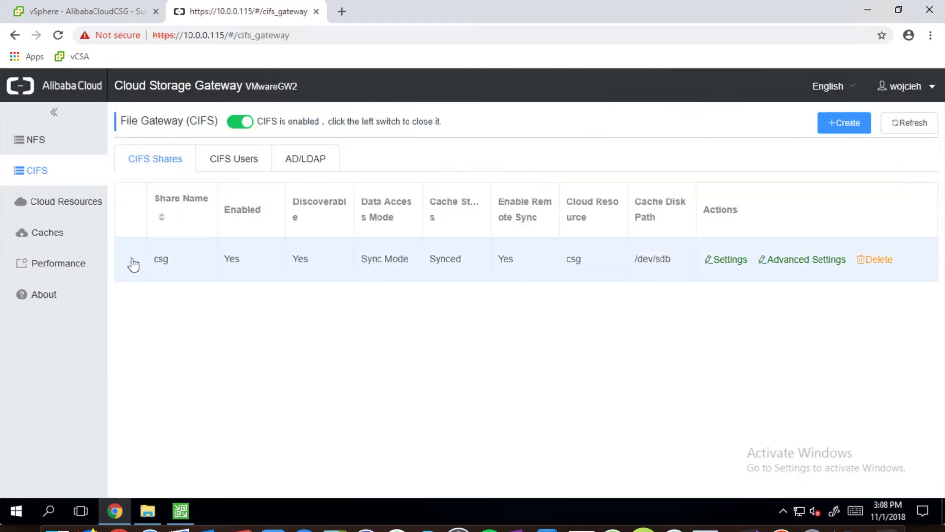
{"action": "left_click", "coordinate": [130, 260]}
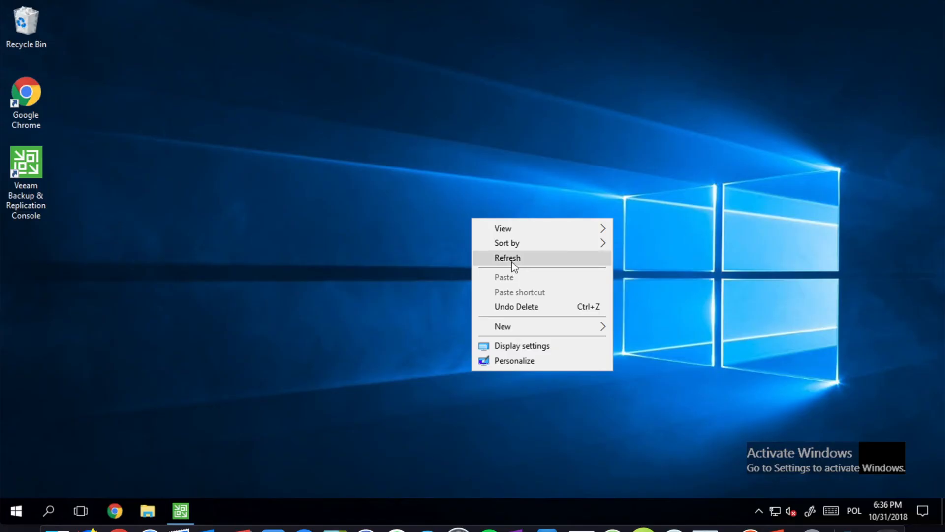
{"action": "left_click", "coordinate": [512, 260]}
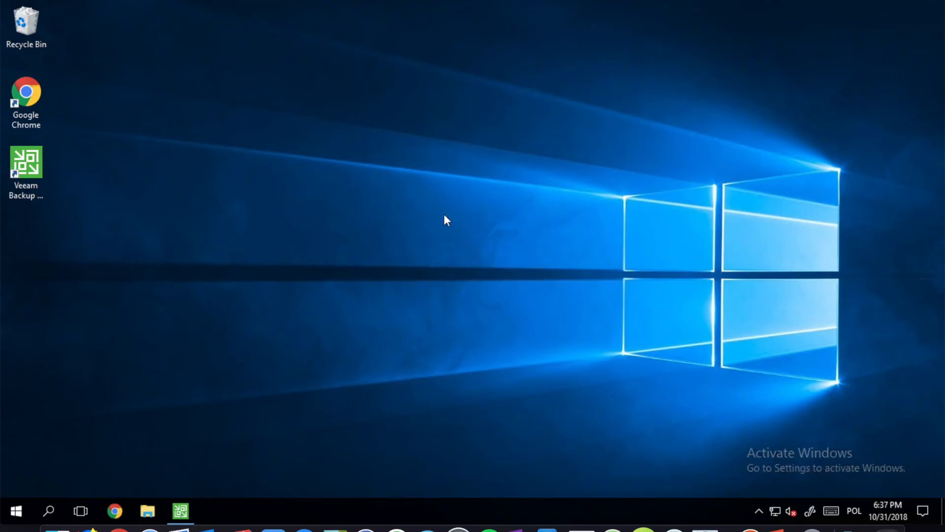
{"action": "left_click", "coordinate": [140, 223]}
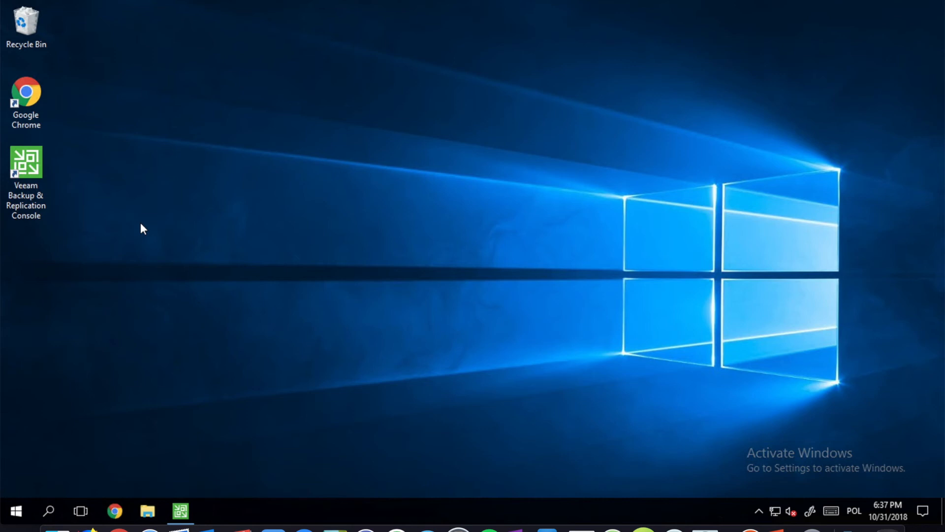
Switch to a maximized File Explorer window and show the drives under This PC.
{"action": "left_click", "coordinate": [150, 515]}
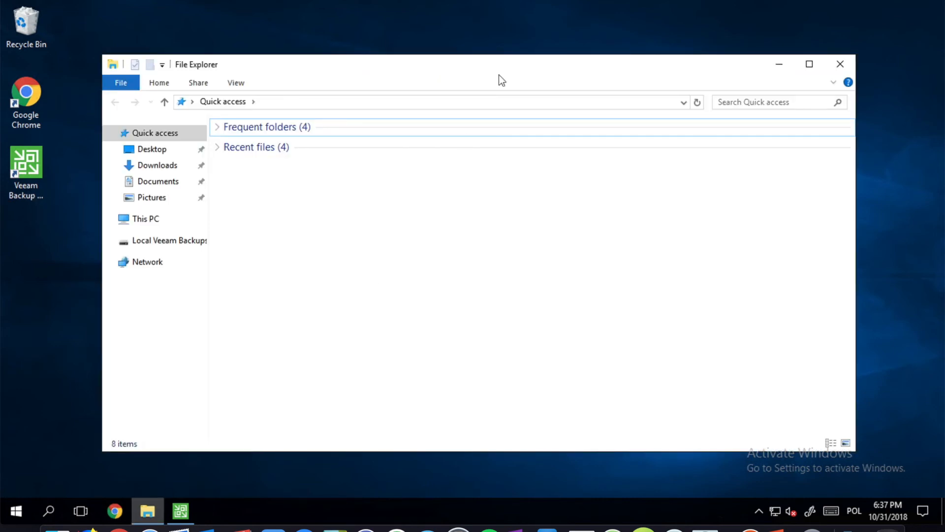
{"action": "double_click", "coordinate": [499, 73]}
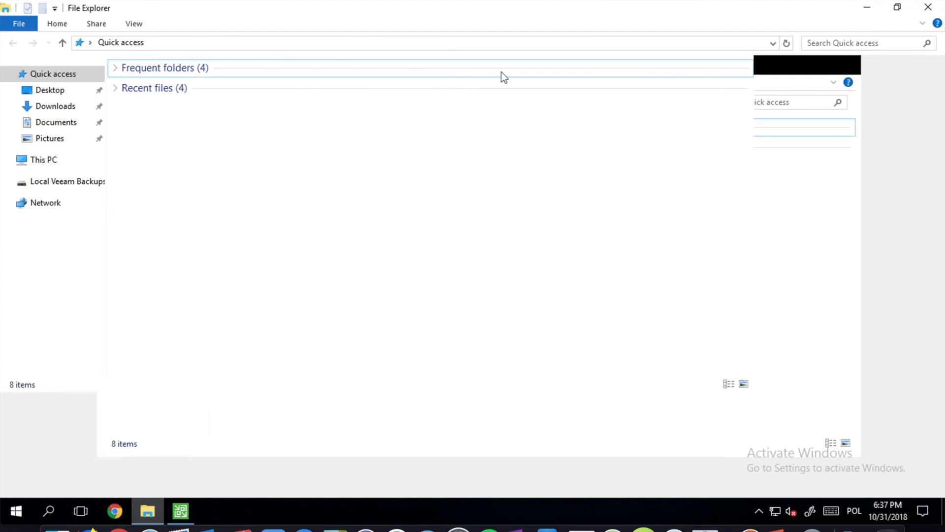
{"action": "left_click", "coordinate": [52, 162]}
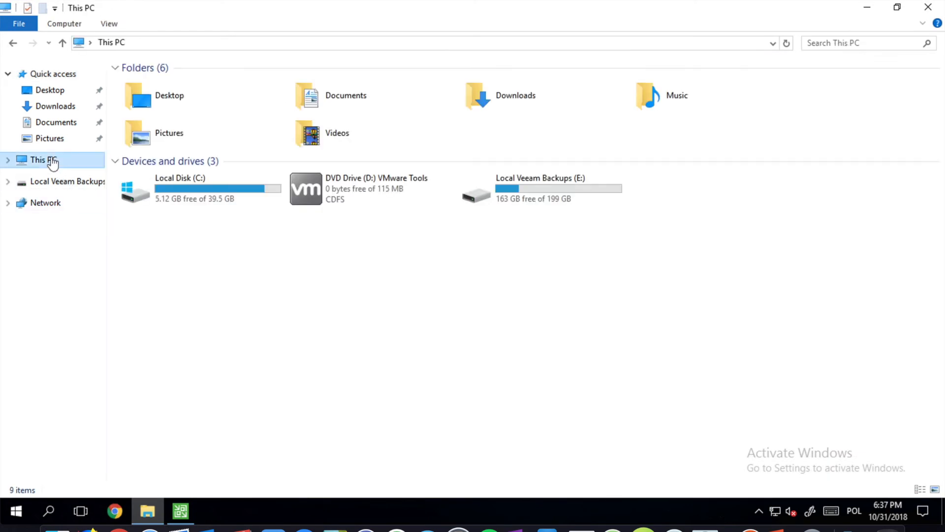
{"action": "left_click", "coordinate": [529, 199]}
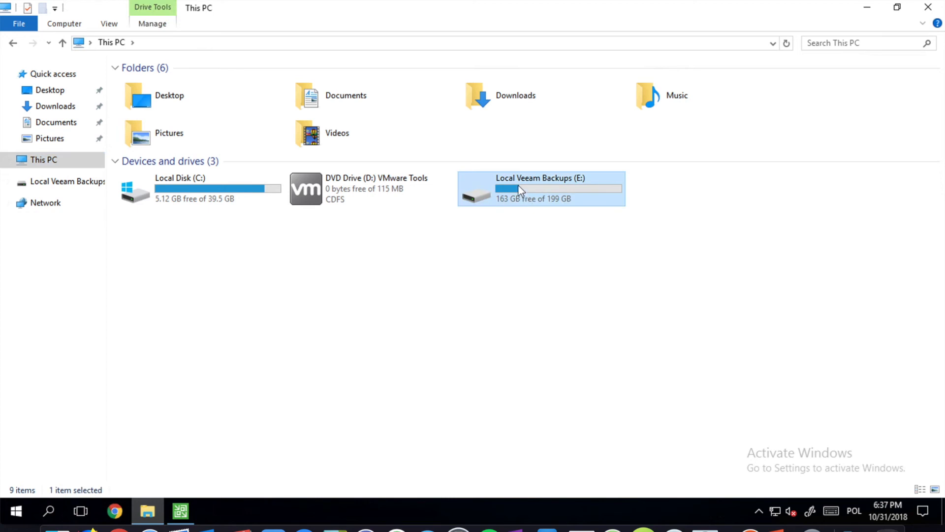
{"action": "left_click", "coordinate": [330, 246]}
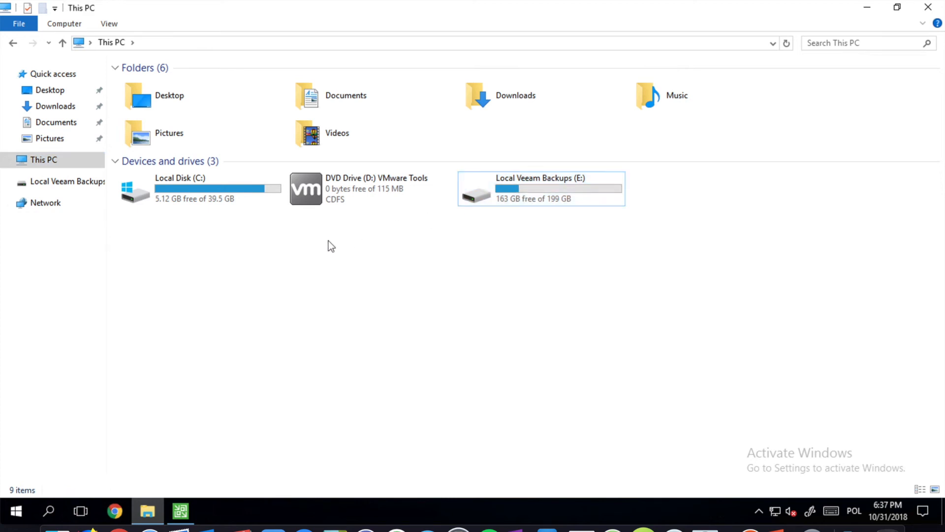
Add a custom network location under This PC with the address \\10.0.0.115\csg.
{"action": "right_click", "coordinate": [331, 246]}
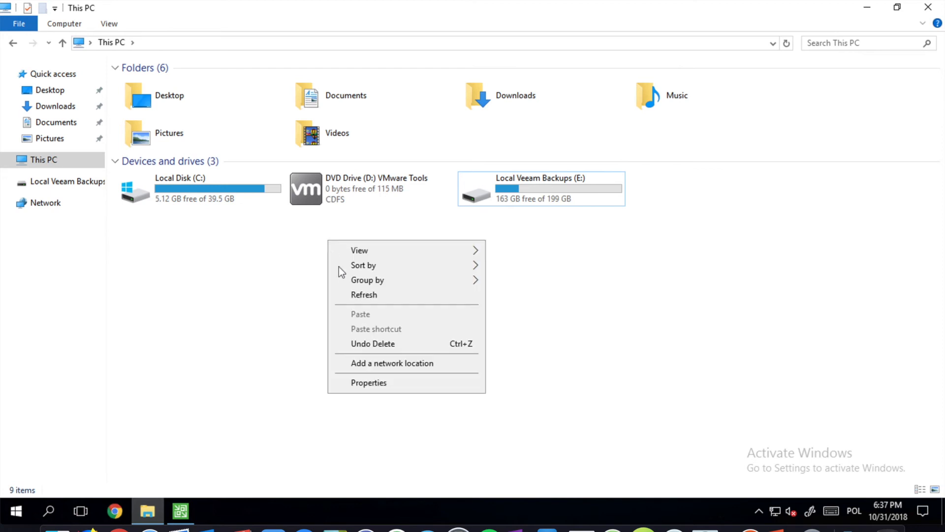
{"action": "left_click", "coordinate": [421, 364]}
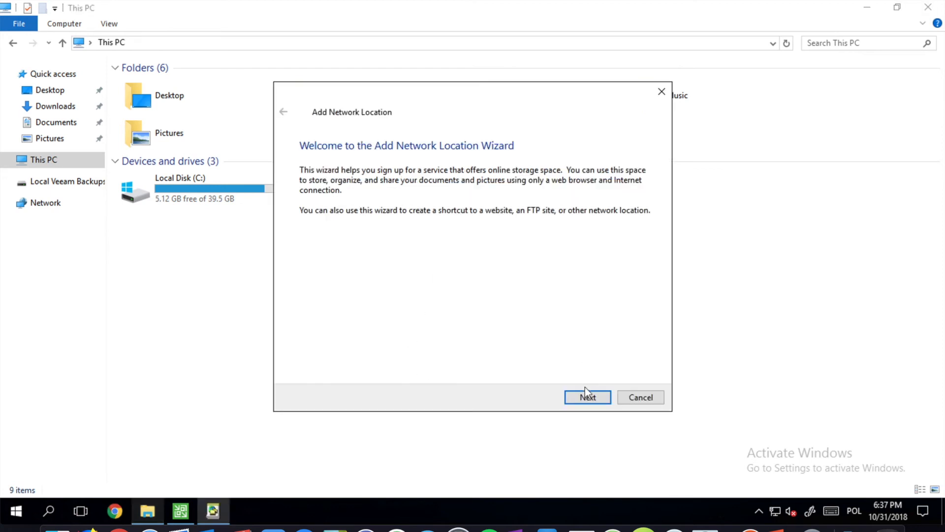
{"action": "left_click", "coordinate": [587, 398]}
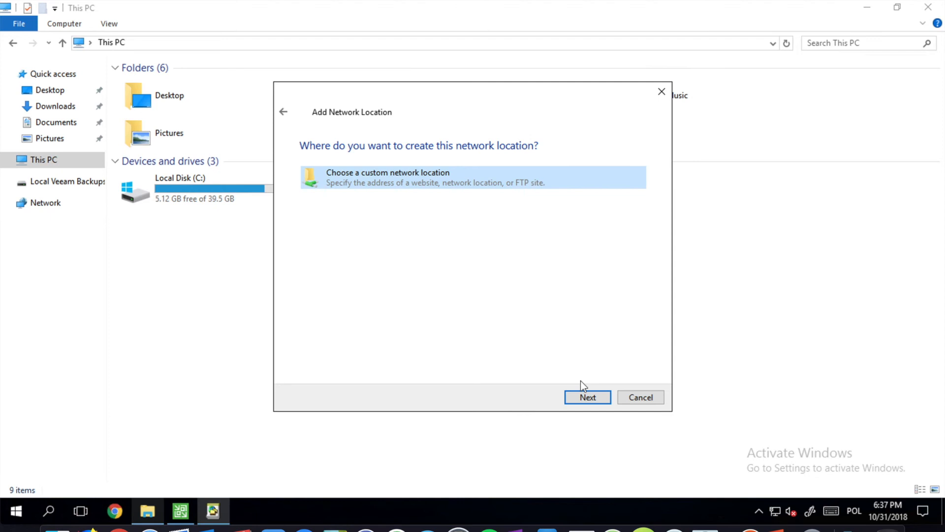
{"action": "left_click", "coordinate": [589, 399]}
{"action": "left_click", "coordinate": [577, 226]}
{"action": "left_click", "coordinate": [414, 242]}
{"action": "left_click", "coordinate": [408, 223]}
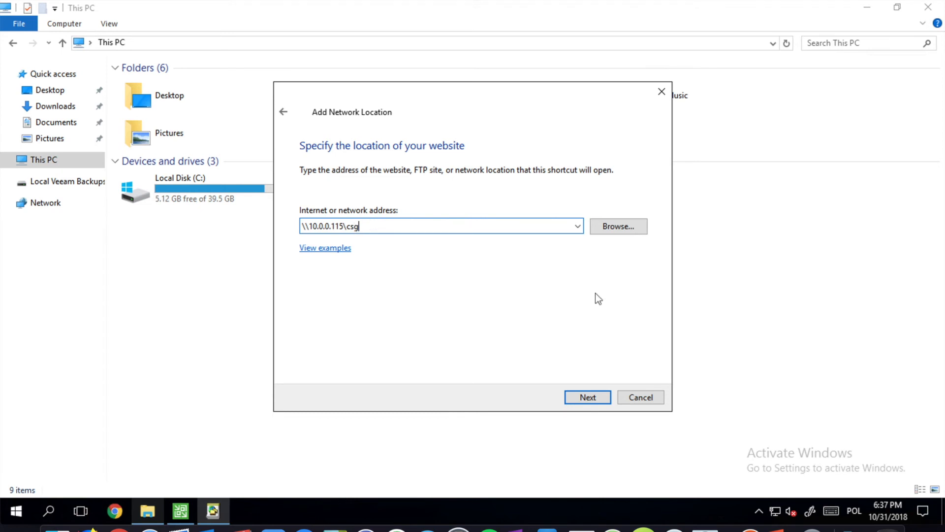
{"action": "left_click", "coordinate": [585, 394]}
Name the network location CSG, finish creating it, close the opened share folder and minimize File Explorer.
{"action": "double_click", "coordinate": [448, 234]}
{"action": "left_click_drag", "start_coordinate": [448, 234], "coordinate": [252, 238]}
{"action": "type", "text": "CSG"}
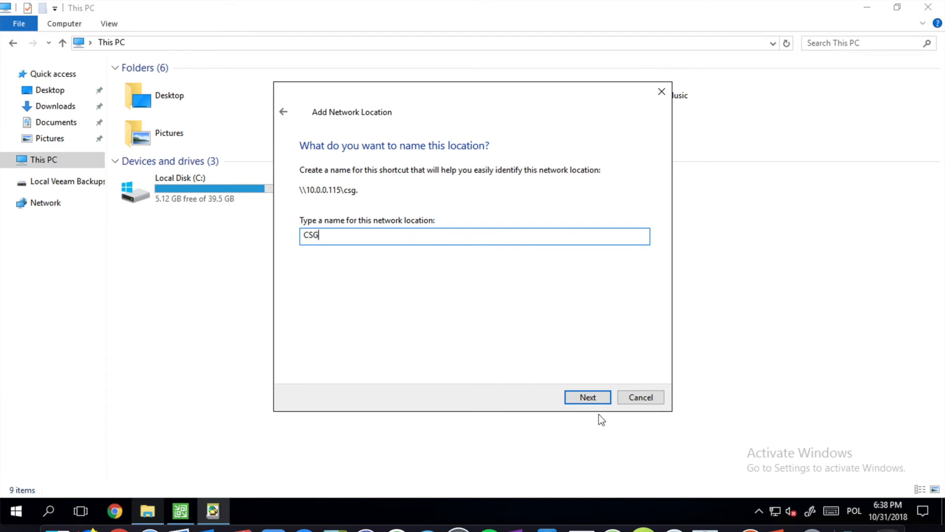
{"action": "left_click", "coordinate": [590, 394]}
{"action": "left_click", "coordinate": [594, 399]}
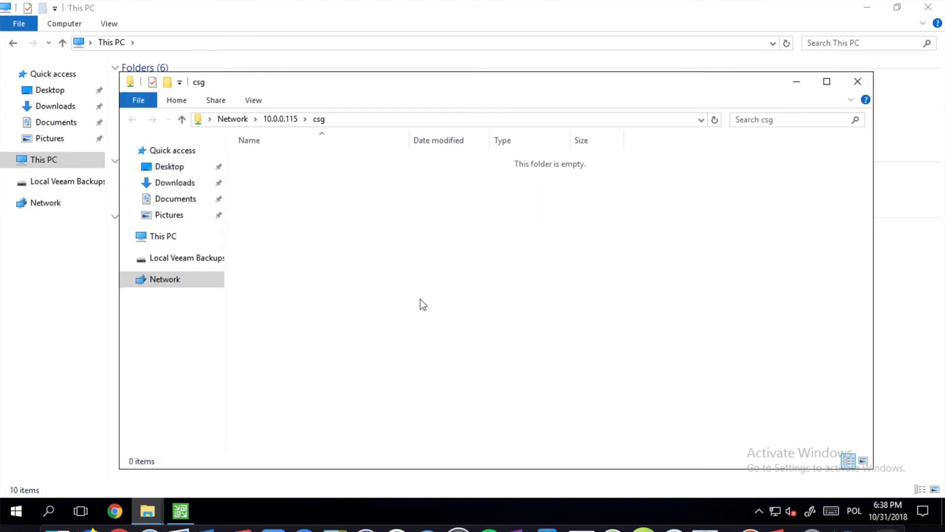
{"action": "left_click", "coordinate": [858, 81]}
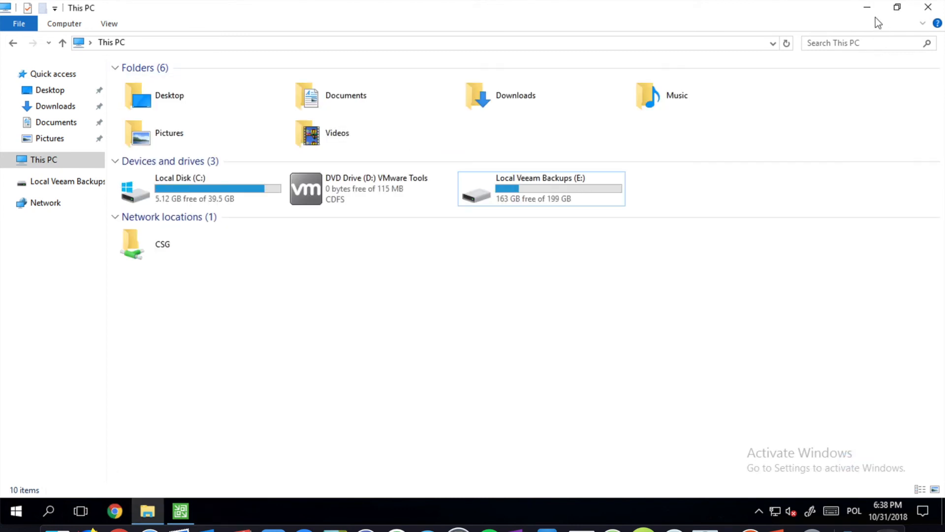
{"action": "left_click", "coordinate": [866, 7]}
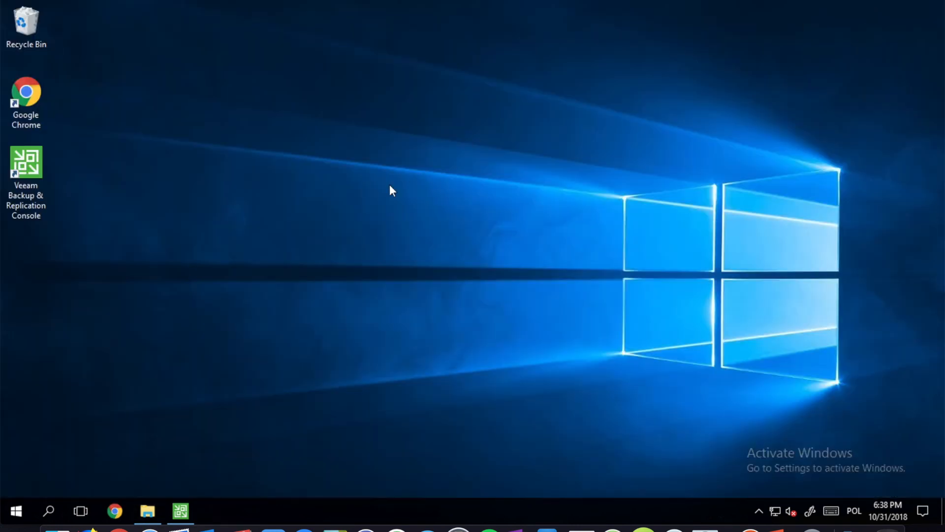
Switch to Veeam Backup and Replication and start a new backup repository named CSG.
{"action": "left_click", "coordinate": [183, 512]}
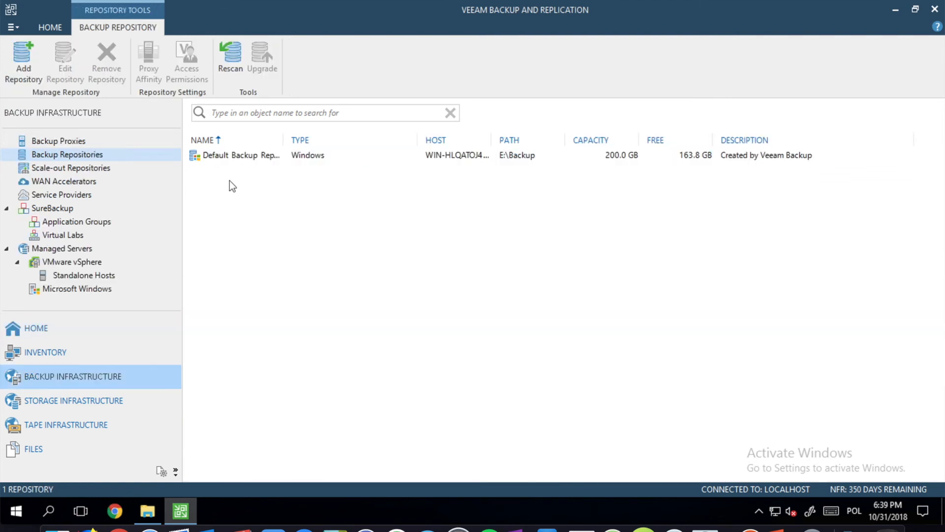
{"action": "right_click", "coordinate": [229, 181]}
{"action": "left_click", "coordinate": [298, 188]}
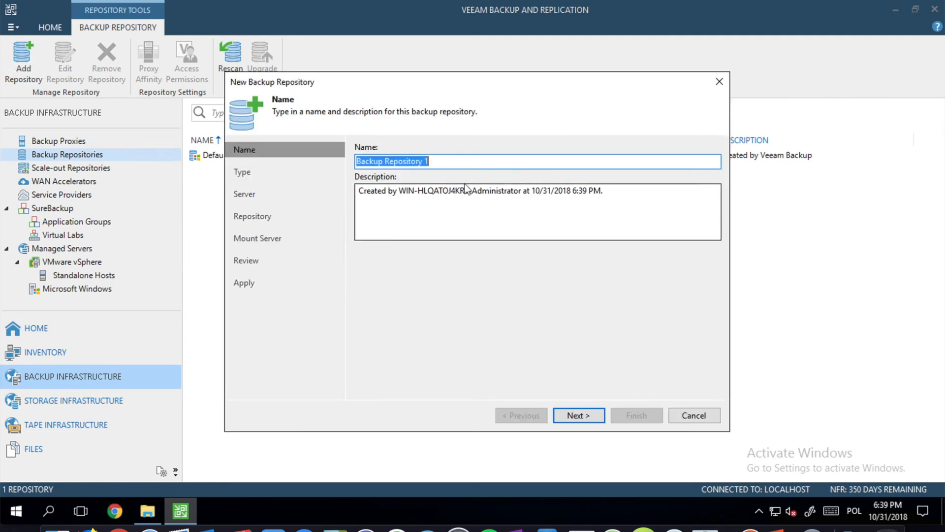
{"action": "left_click", "coordinate": [461, 163]}
{"action": "left_click_drag", "start_coordinate": [460, 162], "coordinate": [327, 162]}
{"action": "type", "text": "CSG"}
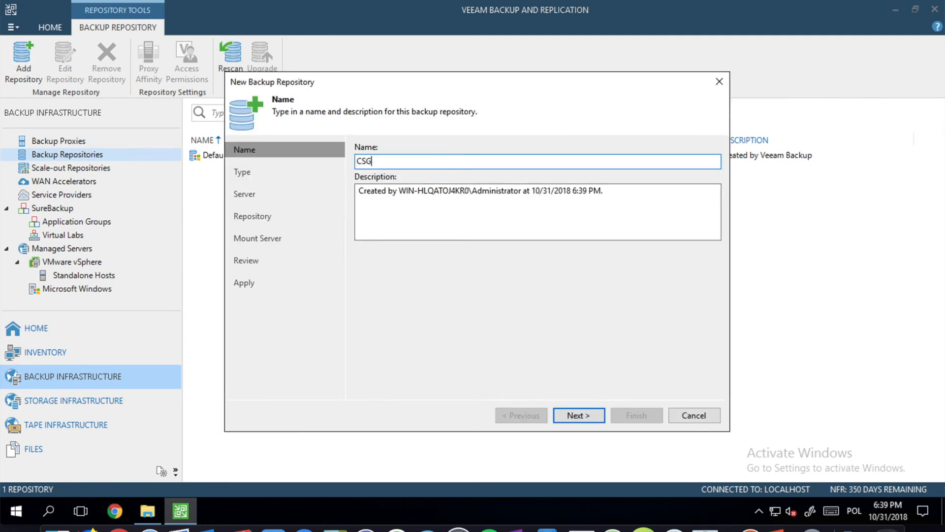
{"action": "left_click", "coordinate": [576, 414]}
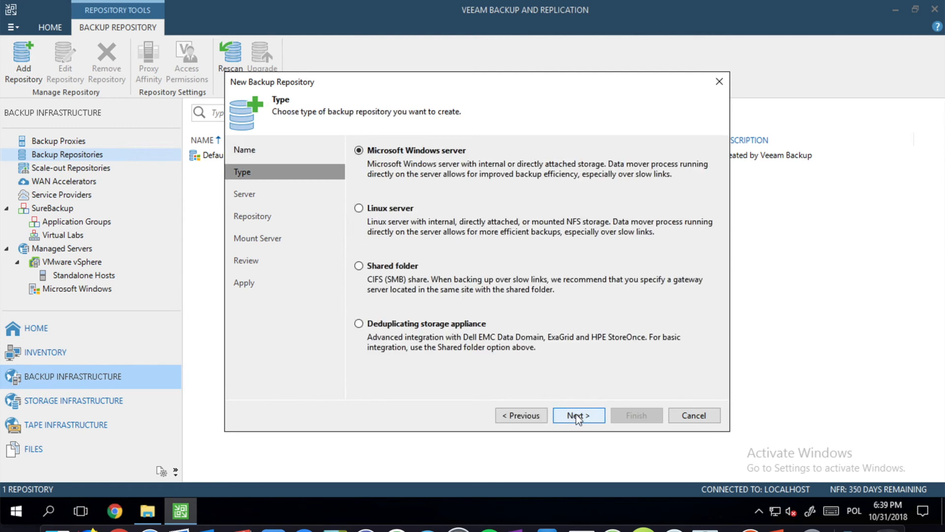
Make the repository a shared folder at \\10.0.0.115\csg and choose the saved personal account as its access credentials.
{"action": "left_click", "coordinate": [413, 266]}
{"action": "left_click", "coordinate": [573, 413]}
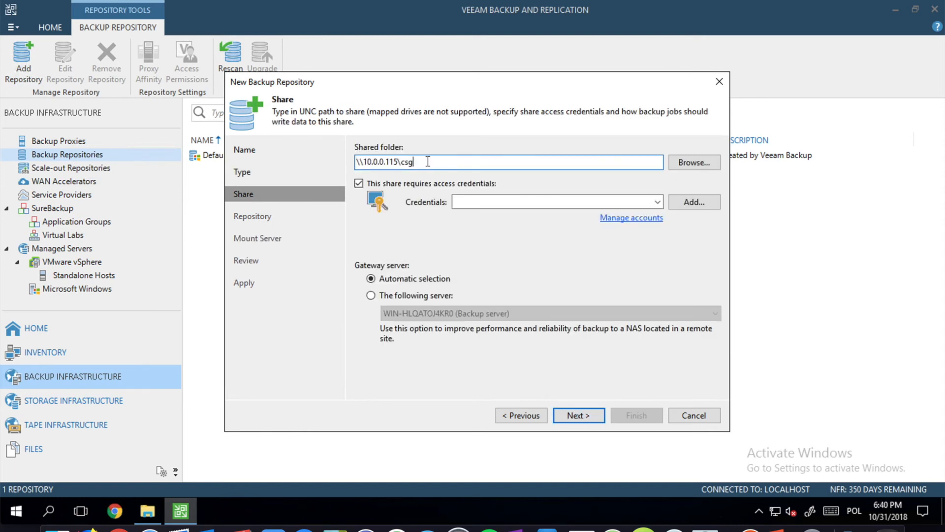
{"action": "left_click", "coordinate": [615, 202]}
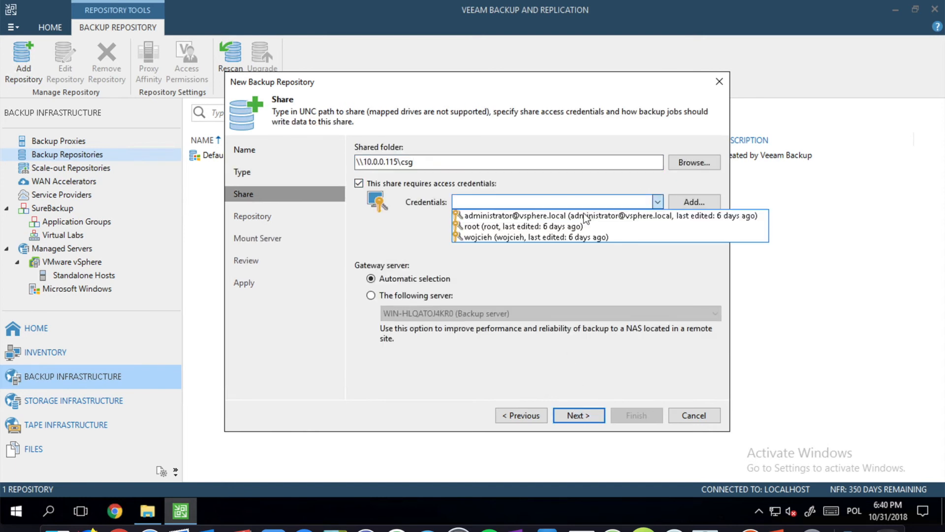
{"action": "left_click", "coordinate": [556, 237]}
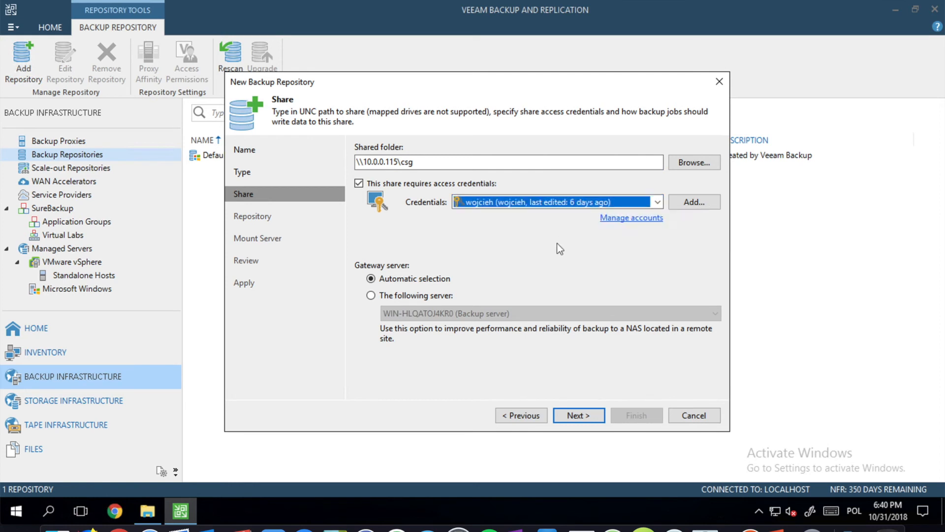
{"action": "left_click", "coordinate": [554, 271]}
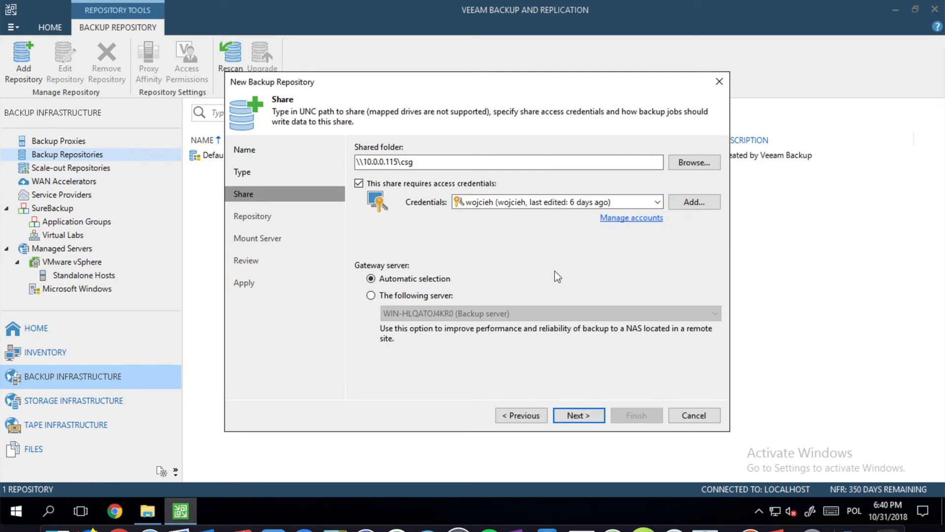
{"action": "left_click", "coordinate": [590, 414]}
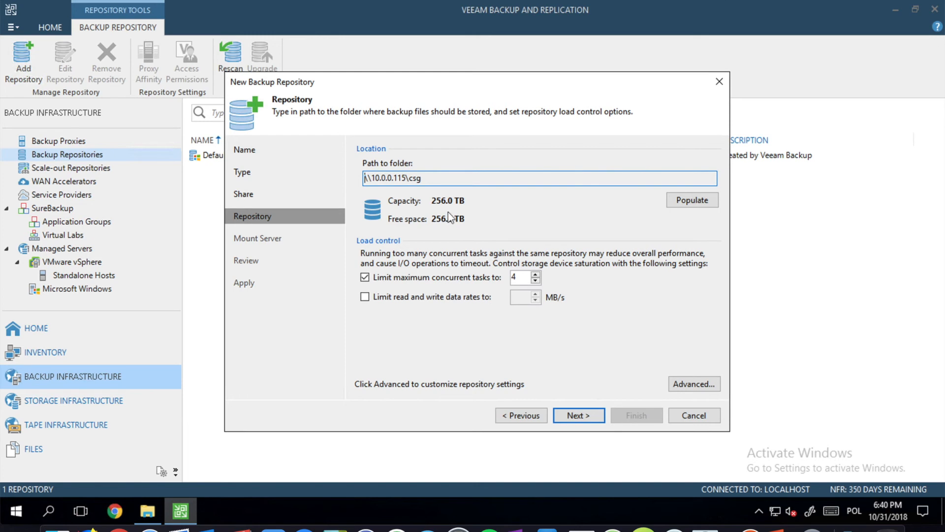
Create the repository with the default load control and mount server settings, and decline changing the configuration backup location to it.
{"action": "left_click", "coordinate": [578, 415]}
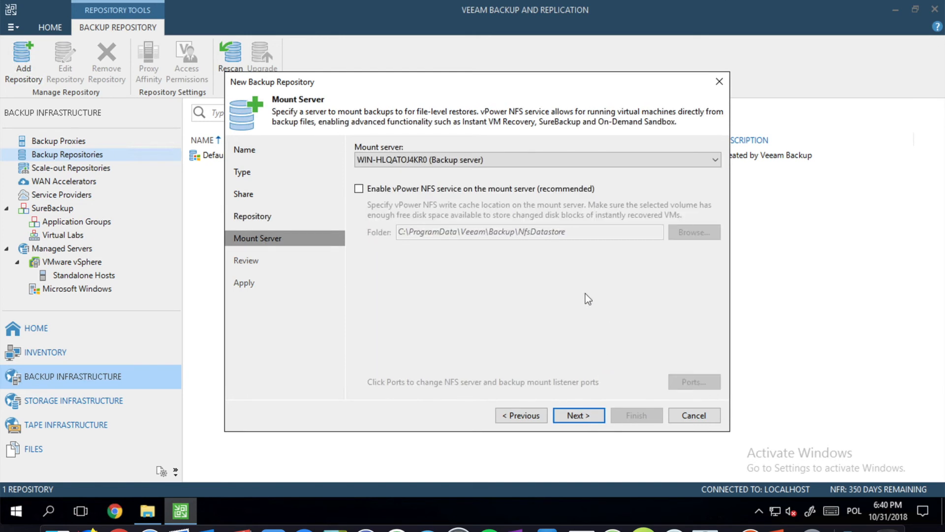
{"action": "left_click", "coordinate": [592, 415]}
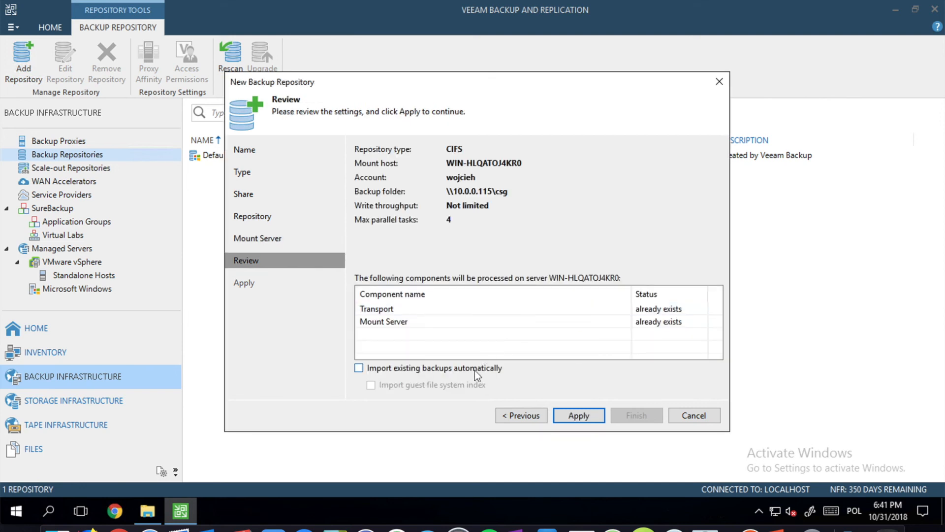
{"action": "left_click", "coordinate": [571, 416]}
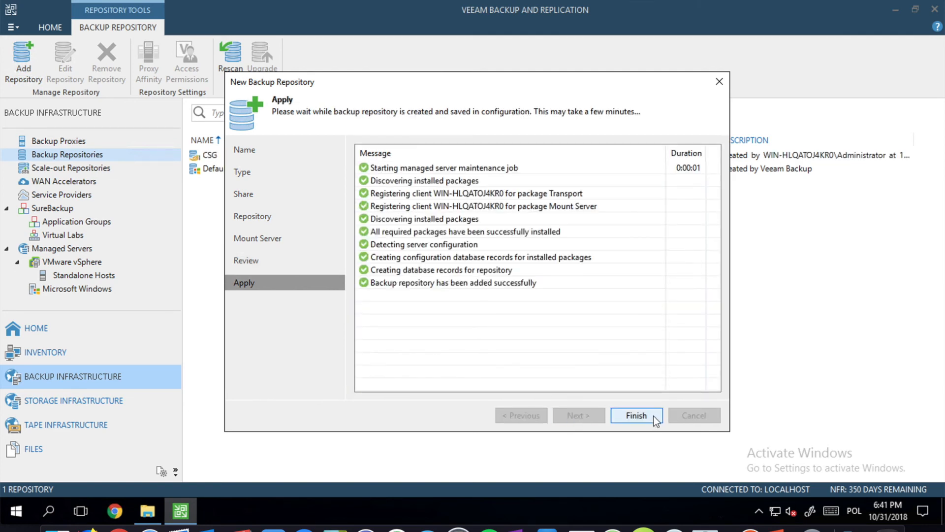
{"action": "left_click", "coordinate": [654, 417]}
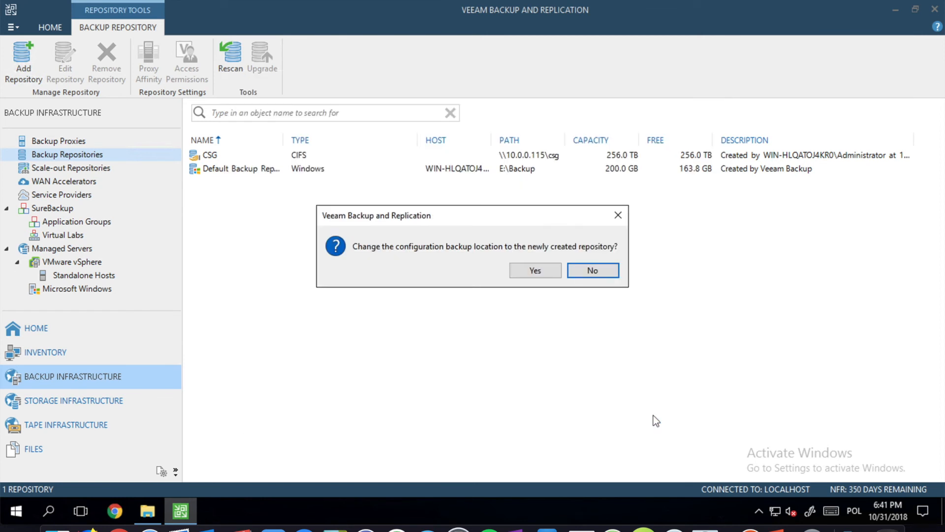
{"action": "left_click", "coordinate": [591, 273]}
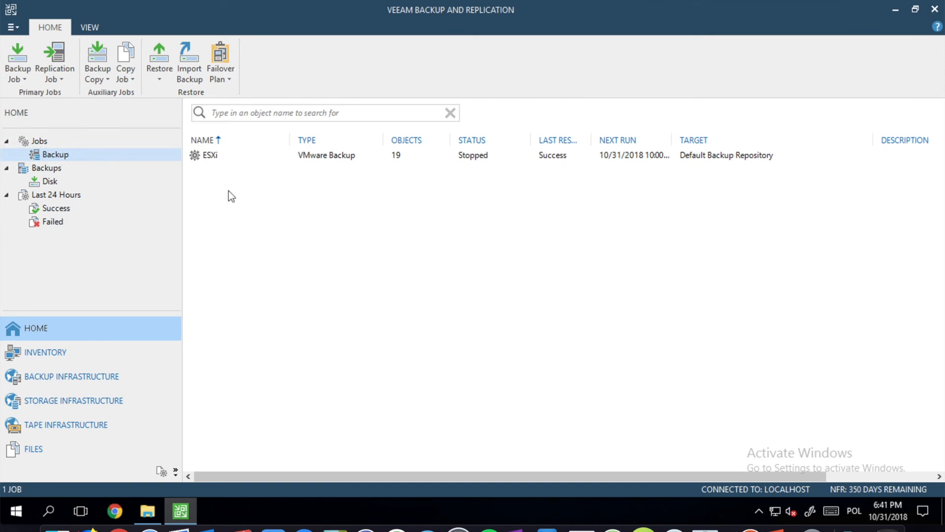
Start a new backup copy job named "Copy Job to CSG" with the default daily copy interval.
{"action": "left_click", "coordinate": [98, 74]}
{"action": "left_click", "coordinate": [128, 95]}
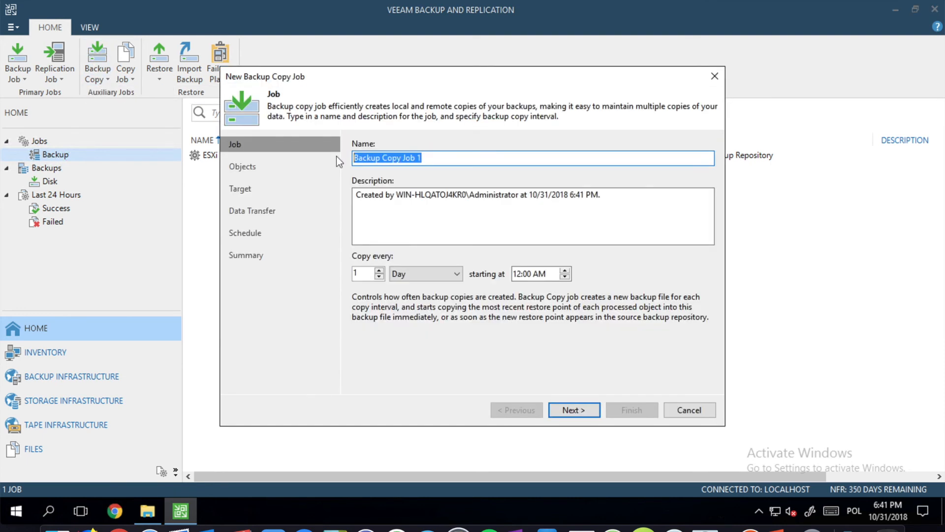
{"action": "type", "text": "Cop"}
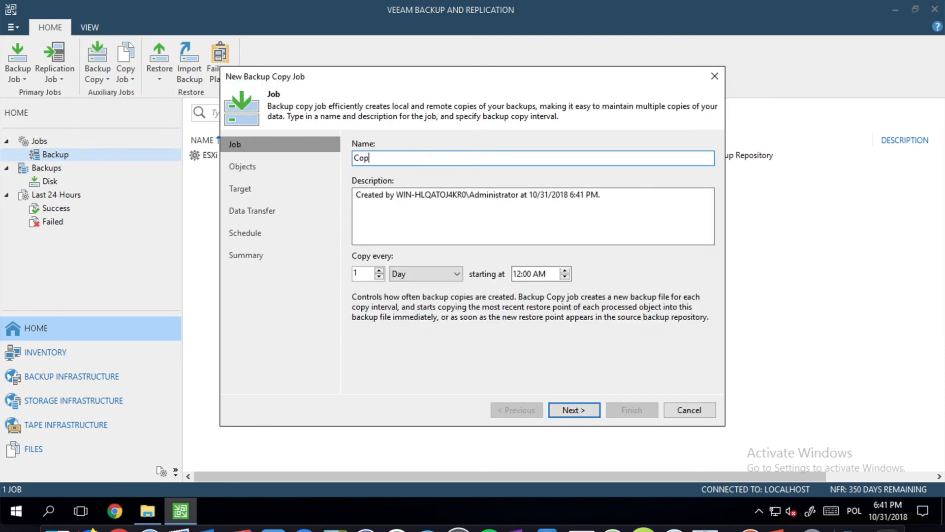
{"action": "type", "text": "y Job to CSH"}
{"action": "key", "text": "BackSpace"}
{"action": "type", "text": "G"}
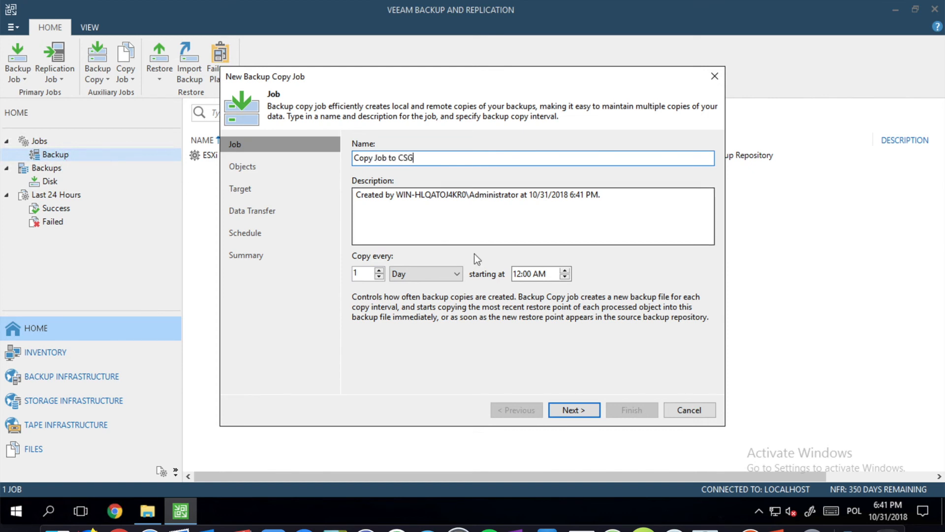
{"action": "left_click", "coordinate": [573, 412]}
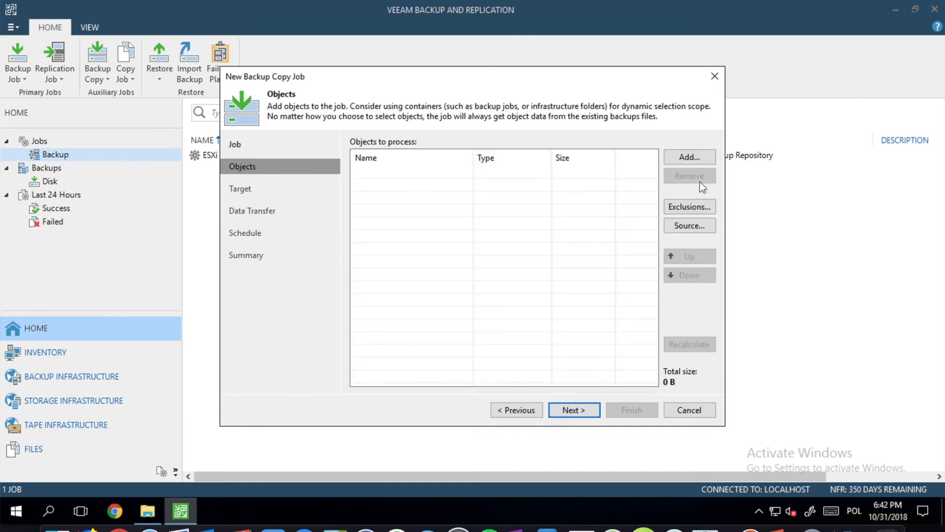
Add the host 192.168.255.50 from the infrastructure to the objects the copy job processes.
{"action": "left_click", "coordinate": [689, 157]}
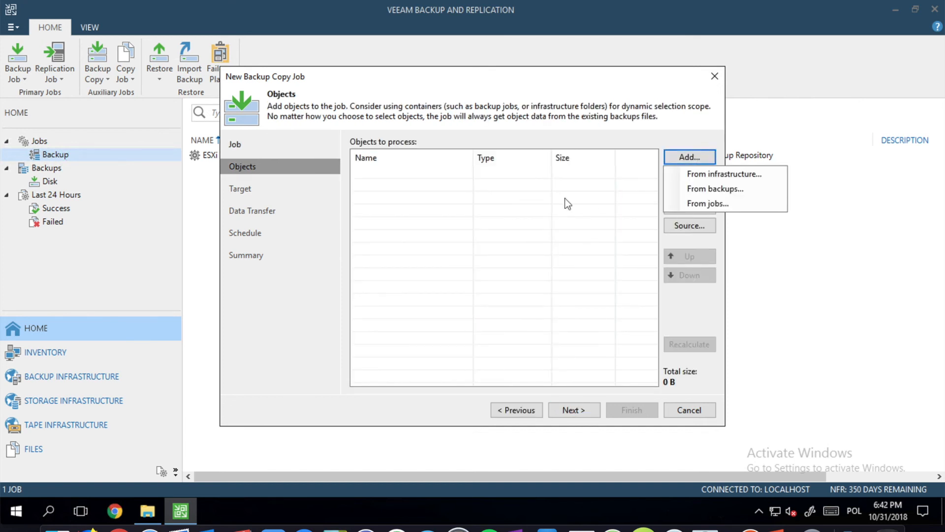
{"action": "left_click", "coordinate": [743, 176]}
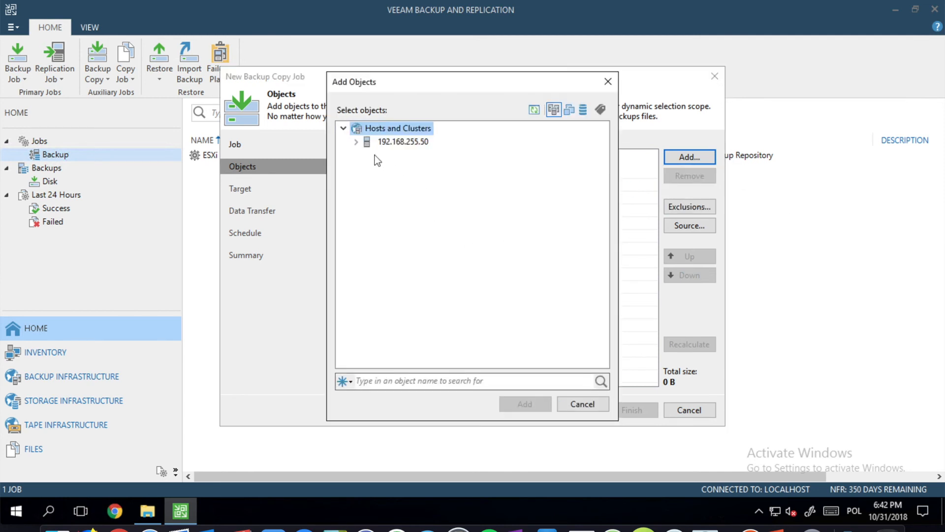
{"action": "left_click", "coordinate": [415, 129]}
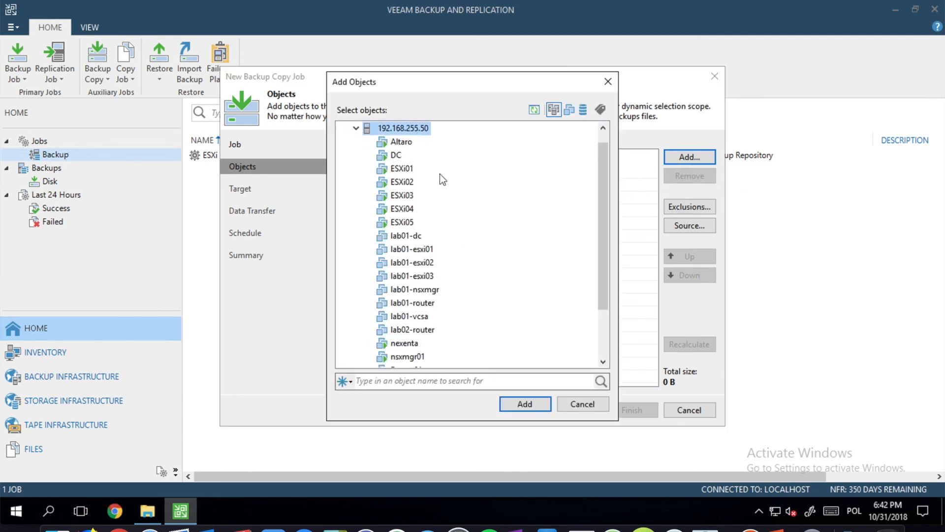
{"action": "left_click", "coordinate": [525, 404]}
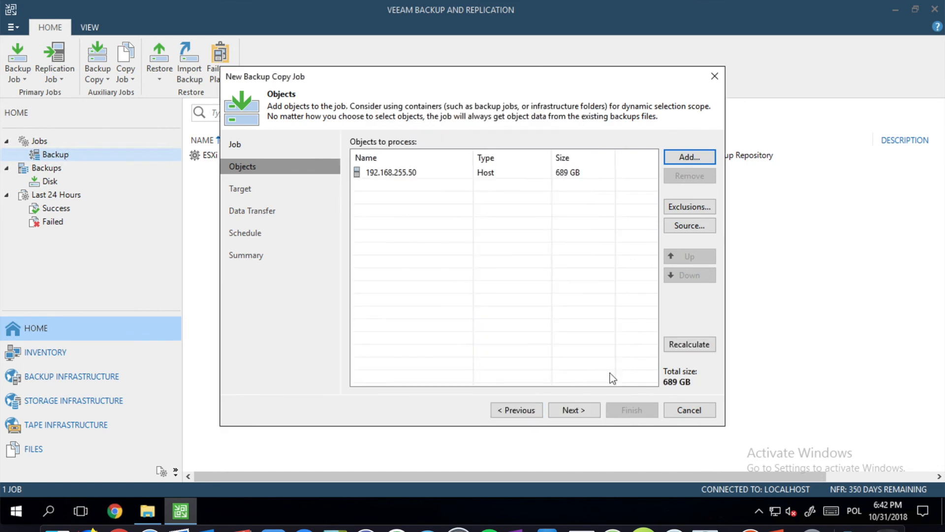
{"action": "left_click", "coordinate": [580, 410]}
Target the CSG repository, keep restore points as full backups for archival purposes, and accept direct data transfer.
{"action": "left_click", "coordinate": [528, 156]}
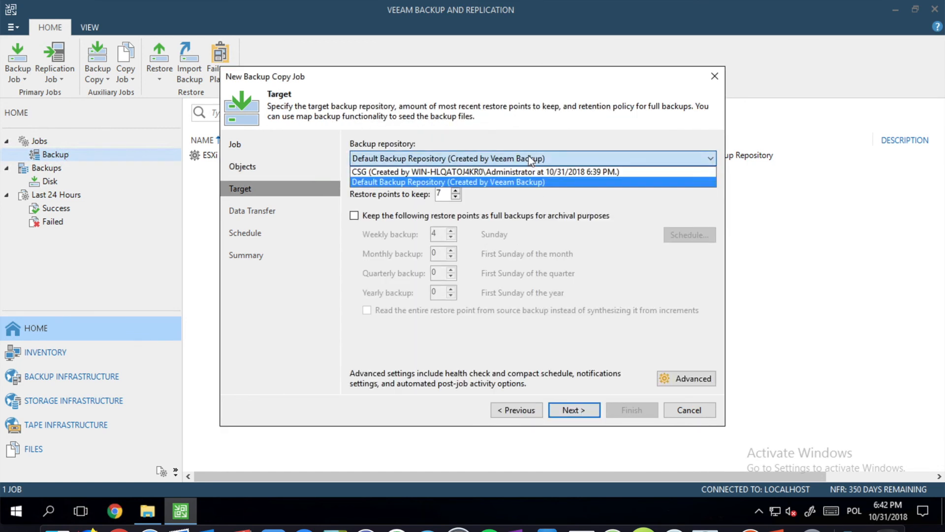
{"action": "left_click", "coordinate": [535, 172]}
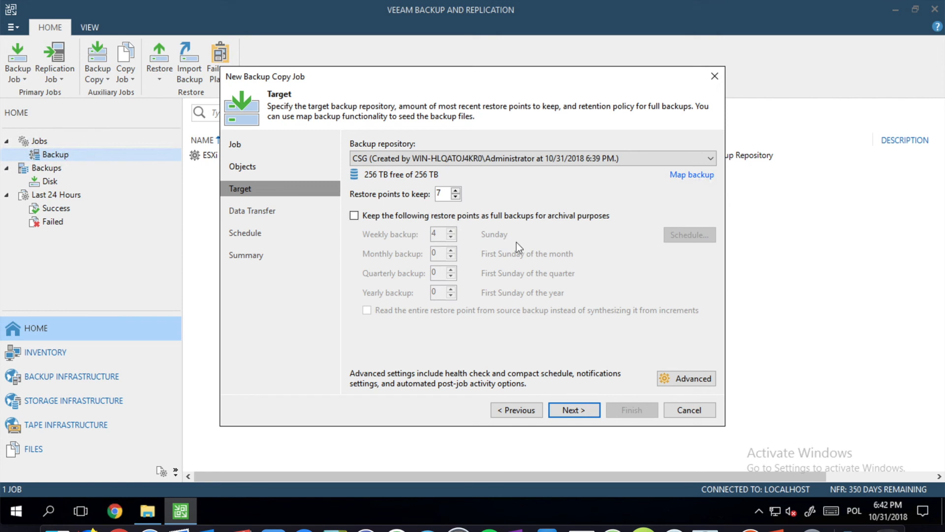
{"action": "left_click", "coordinate": [555, 217]}
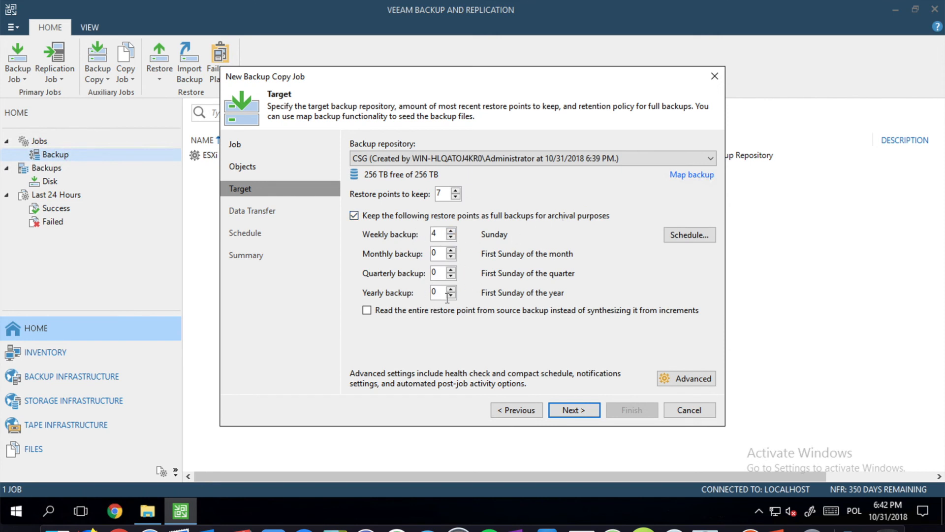
{"action": "left_click", "coordinate": [595, 412]}
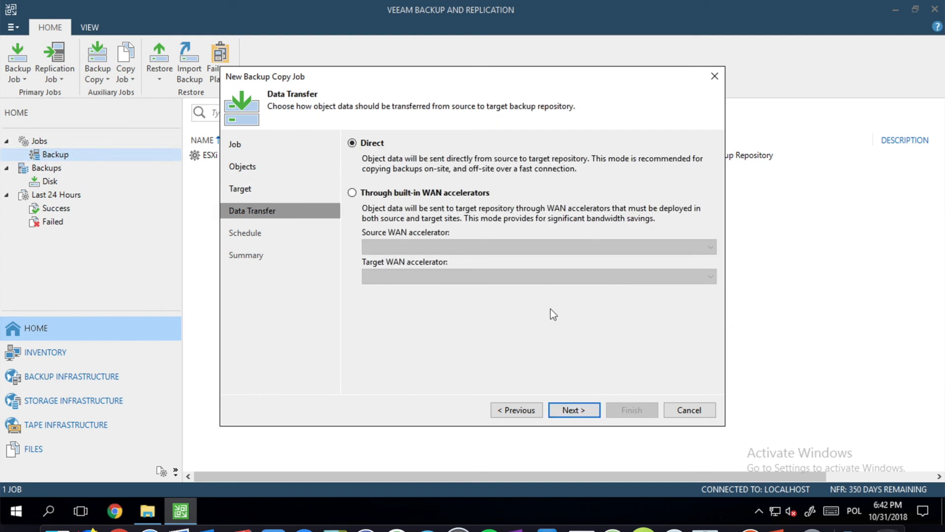
{"action": "left_click", "coordinate": [580, 407]}
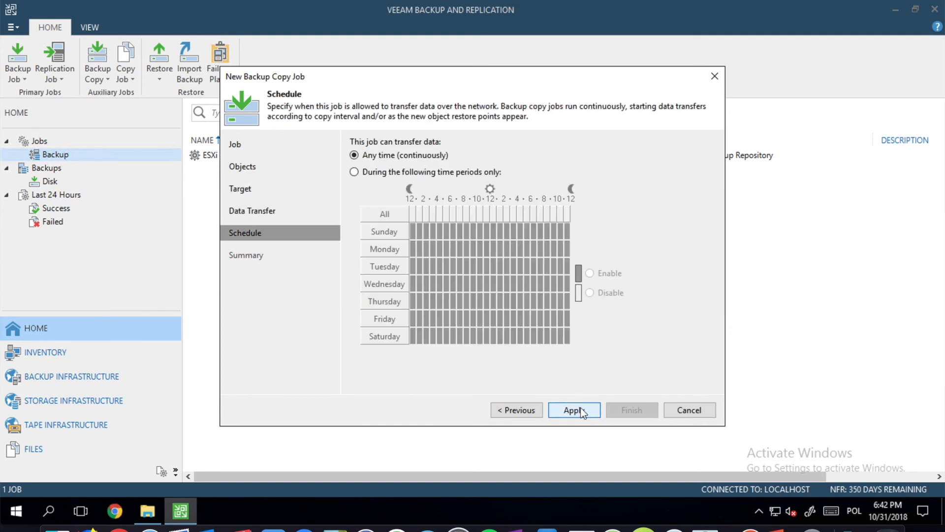
Finish the enabled copy job with data transfer allowed any time, and start an immediate sync of "Copy Job to CSG".
{"action": "left_click", "coordinate": [591, 412]}
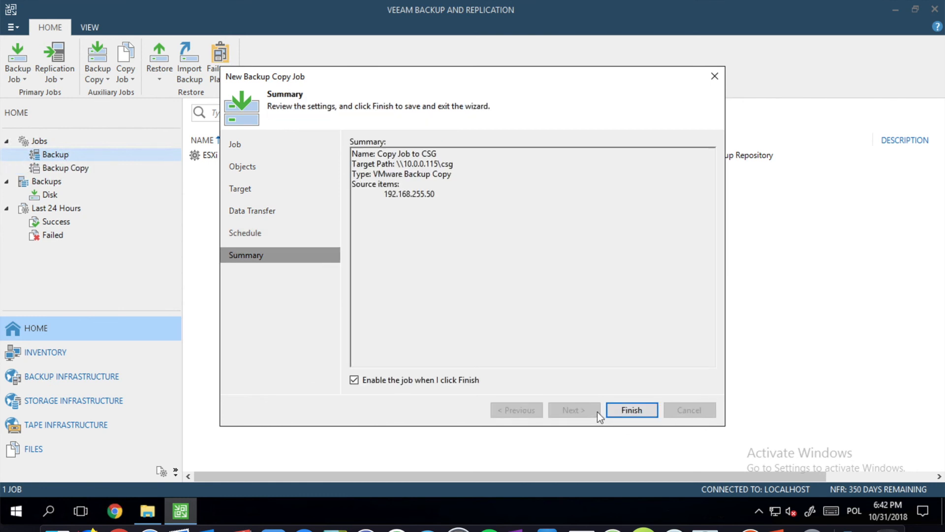
{"action": "left_click", "coordinate": [626, 411]}
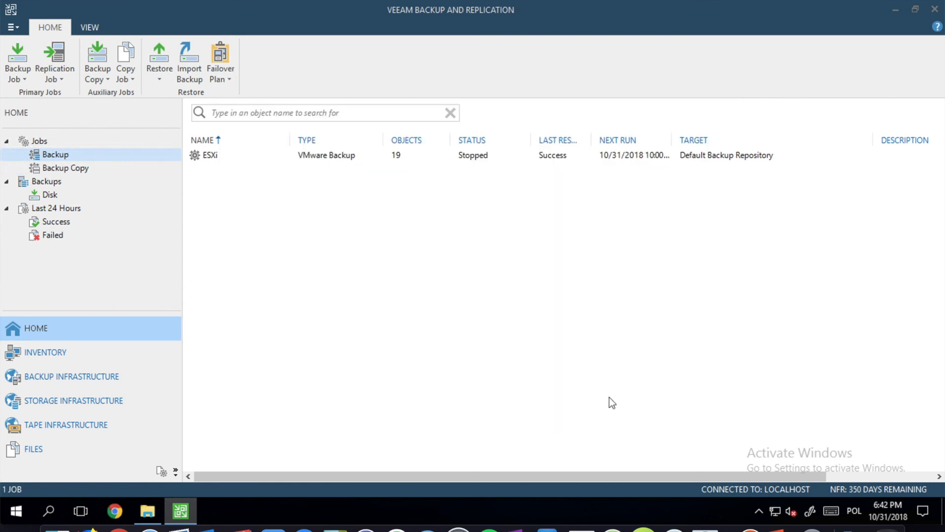
{"action": "left_click", "coordinate": [91, 168]}
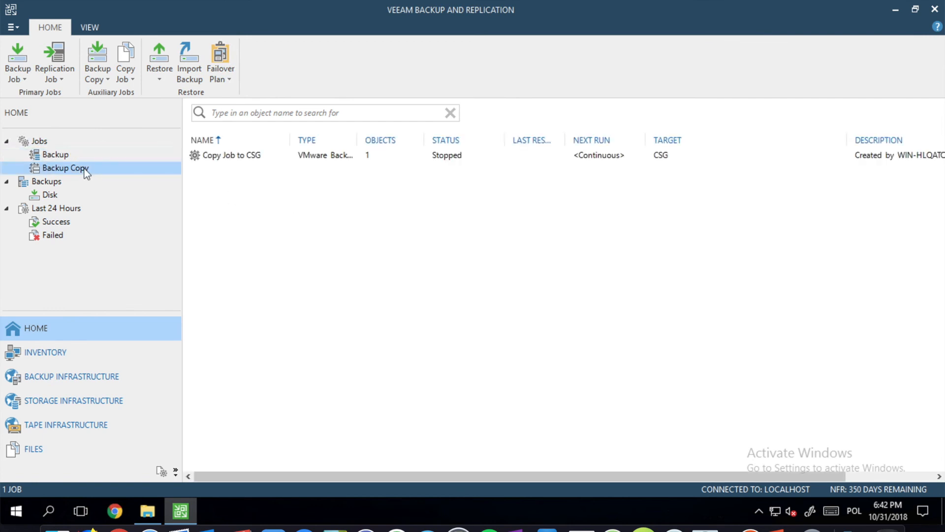
{"action": "left_click", "coordinate": [258, 156]}
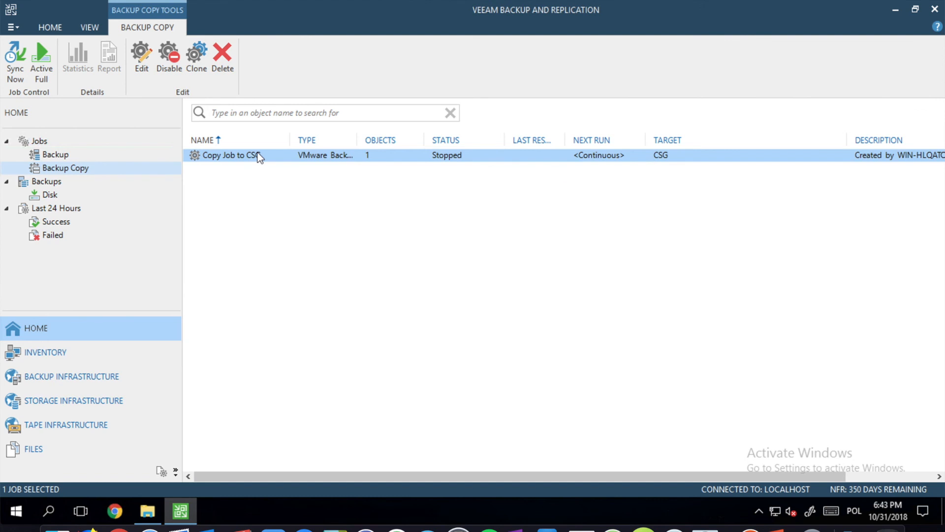
{"action": "left_click", "coordinate": [16, 55]}
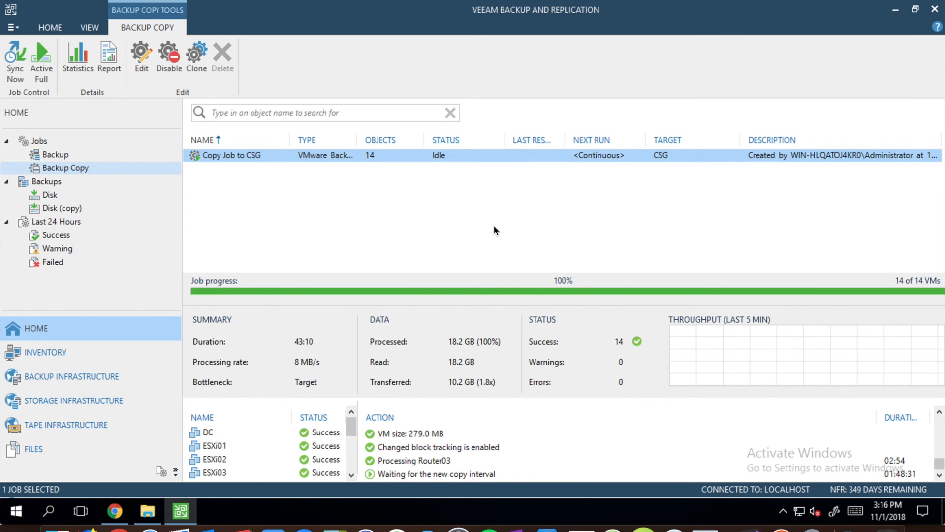
Switch to File Explorer and check the backup files in the "Copy Job to CSG" folder on the CSG share.
{"action": "left_click", "coordinate": [147, 510]}
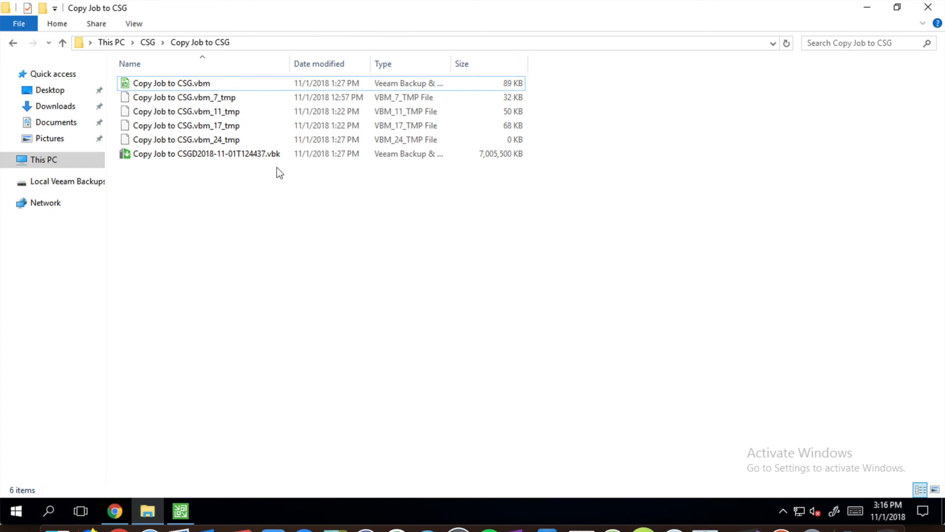
{"action": "left_click", "coordinate": [270, 157]}
{"action": "left_click", "coordinate": [265, 198]}
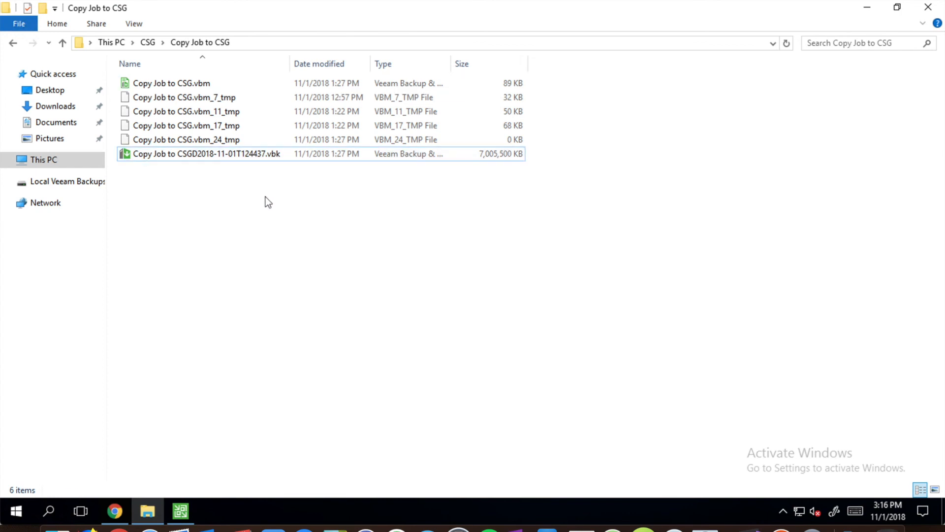
Switch to the gateway's web console in Chrome and review the CIFS share's sync status and the gateway's performance charts.
{"action": "key", "text": "alt+Tab"}
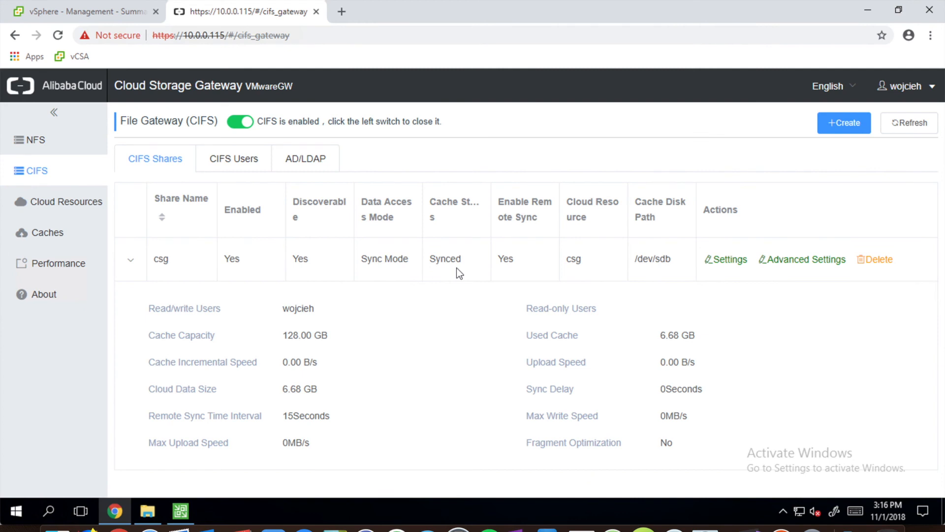
{"action": "left_click", "coordinate": [57, 274]}
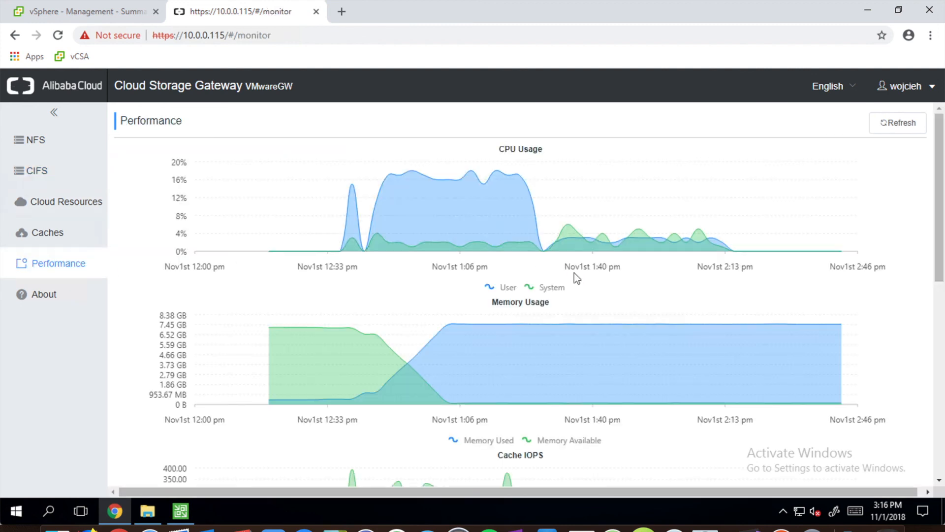
{"action": "scroll", "coordinate": [575, 279], "scroll_direction": "down", "scroll_amount": 9}
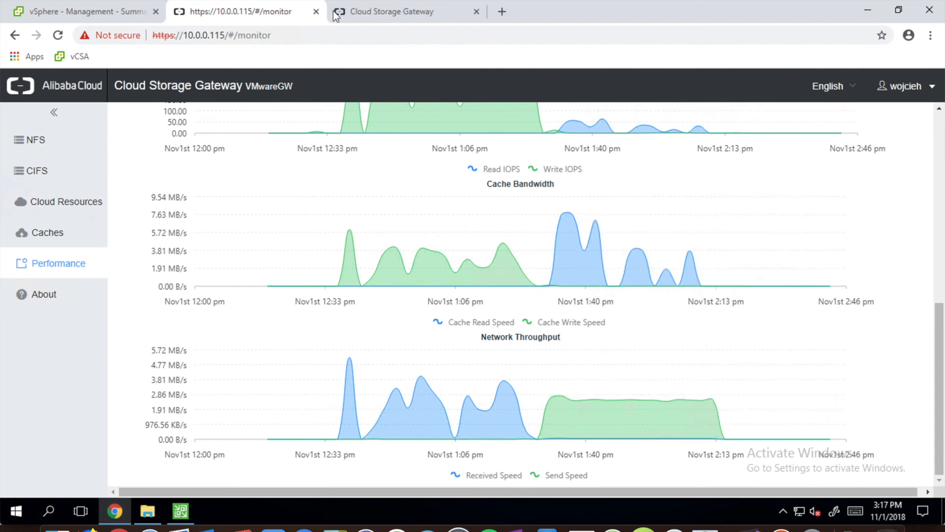
Check the storage size summary on the Cloud Storage Gateway overview in the Alibaba Cloud console.
{"action": "left_click", "coordinate": [359, 11]}
{"action": "right_click", "coordinate": [559, 379]}
{"action": "left_click", "coordinate": [818, 339]}
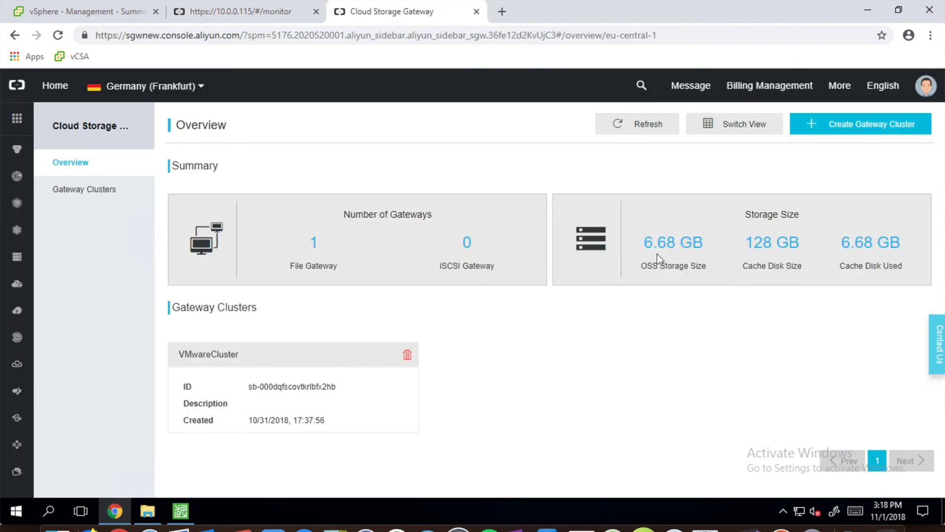
Open the details of the VMwareGW gateway in VMwareCluster and review its performance charts.
{"action": "left_click", "coordinate": [115, 196]}
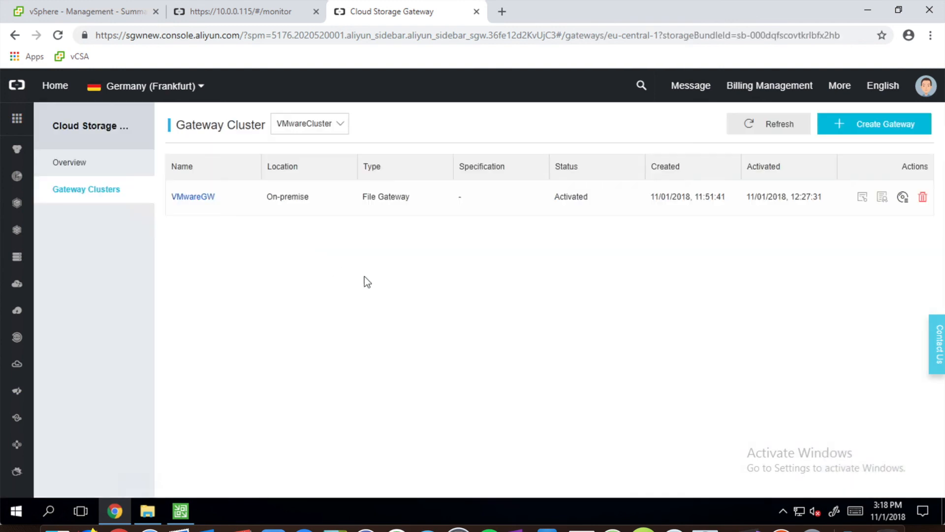
{"action": "left_click", "coordinate": [198, 201]}
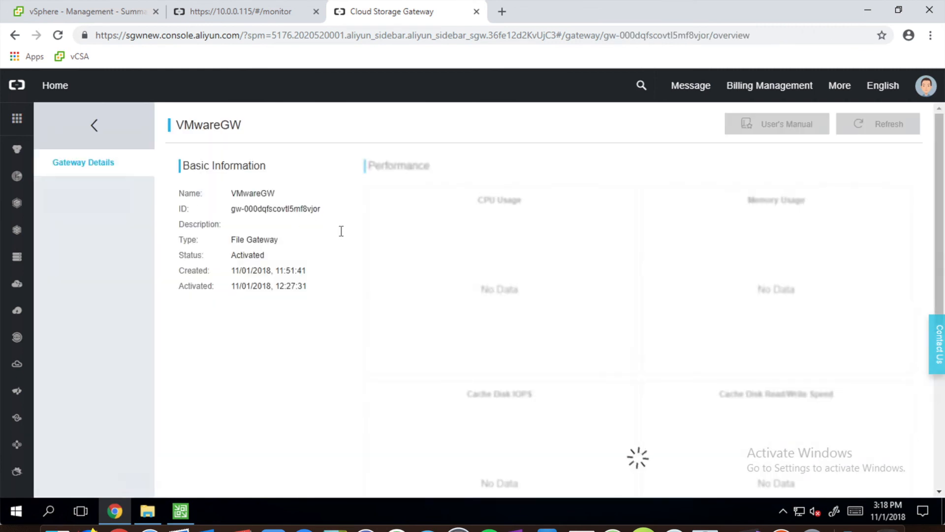
{"action": "scroll", "coordinate": [636, 259], "scroll_direction": "down", "scroll_amount": 6}
{"action": "scroll", "coordinate": [635, 257], "scroll_direction": "up", "scroll_amount": 3}
{"action": "scroll", "coordinate": [636, 258], "scroll_direction": "up", "scroll_amount": 3}
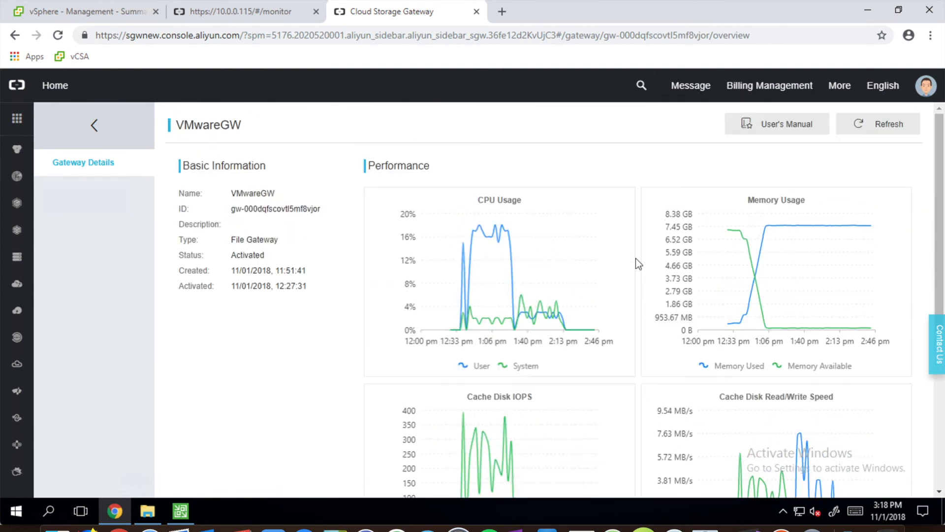
Open the Object Storage Service console in a new browser tab and switch to it.
{"action": "mouse_move", "coordinate": [17, 117]}
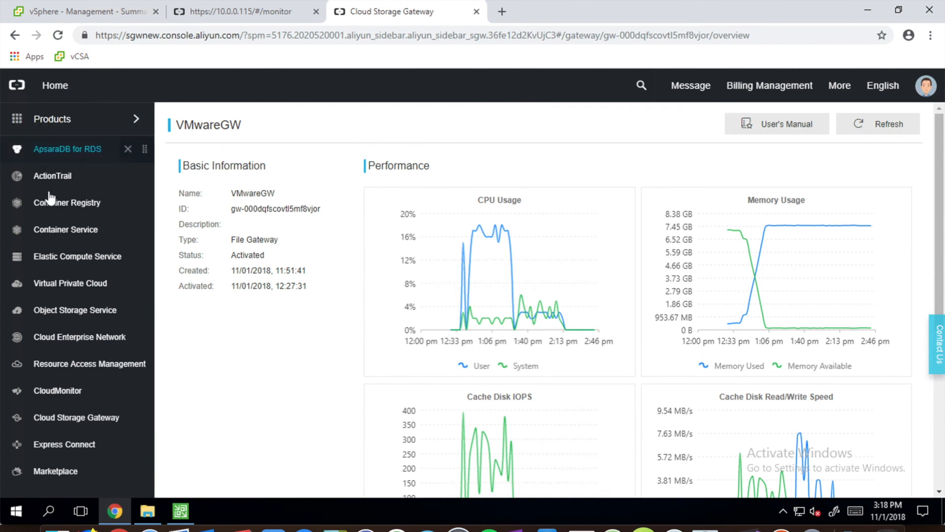
{"action": "right_click", "coordinate": [77, 312]}
{"action": "left_click", "coordinate": [103, 322]}
{"action": "left_click", "coordinate": [553, 19]}
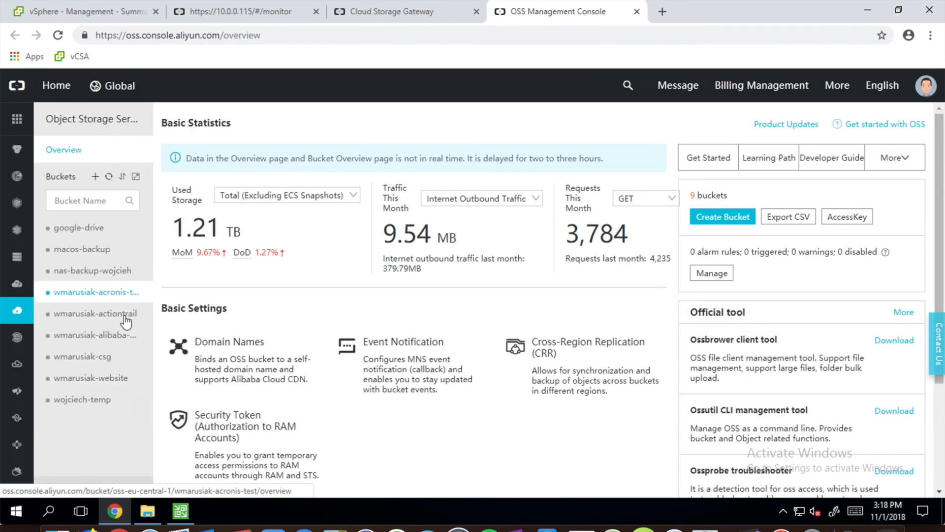
Browse the files of the gateway's csg bucket and open the "Copy Job to CSG" folder.
{"action": "left_click", "coordinate": [90, 356]}
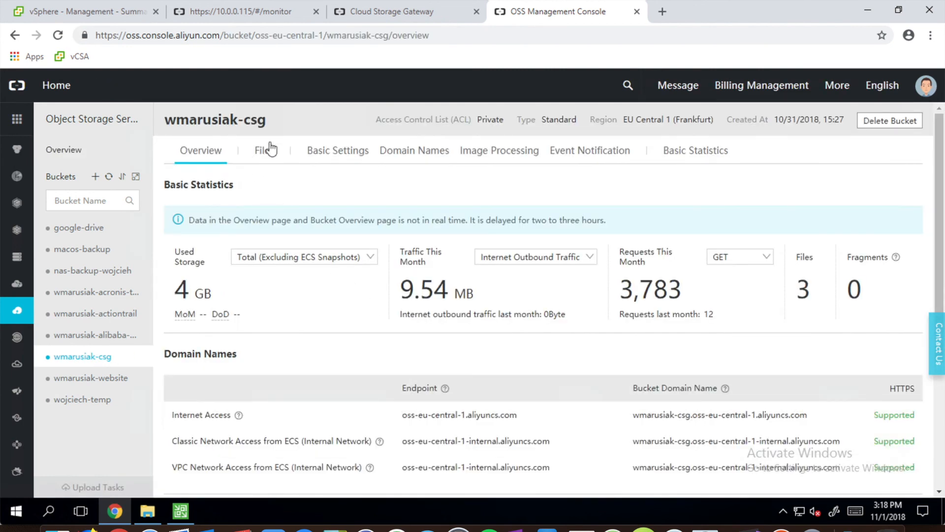
{"action": "left_click", "coordinate": [266, 151]}
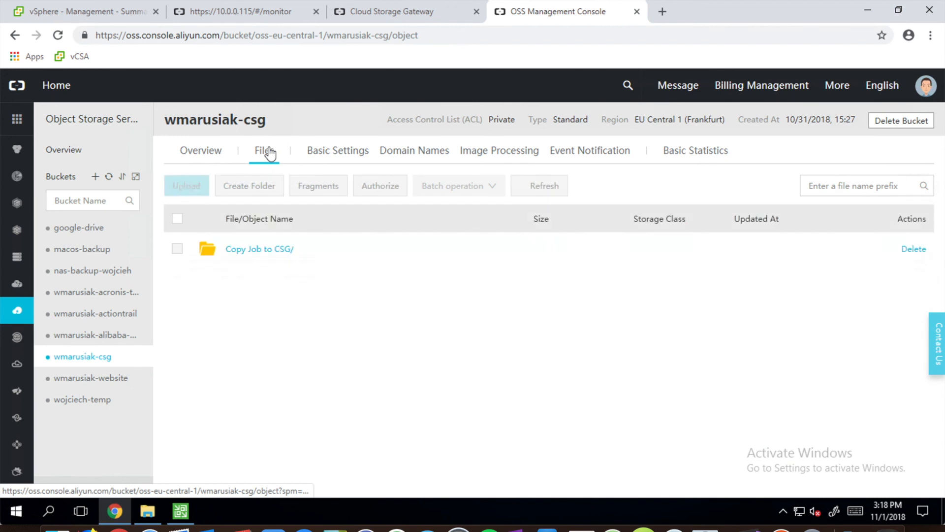
{"action": "left_click", "coordinate": [264, 250]}
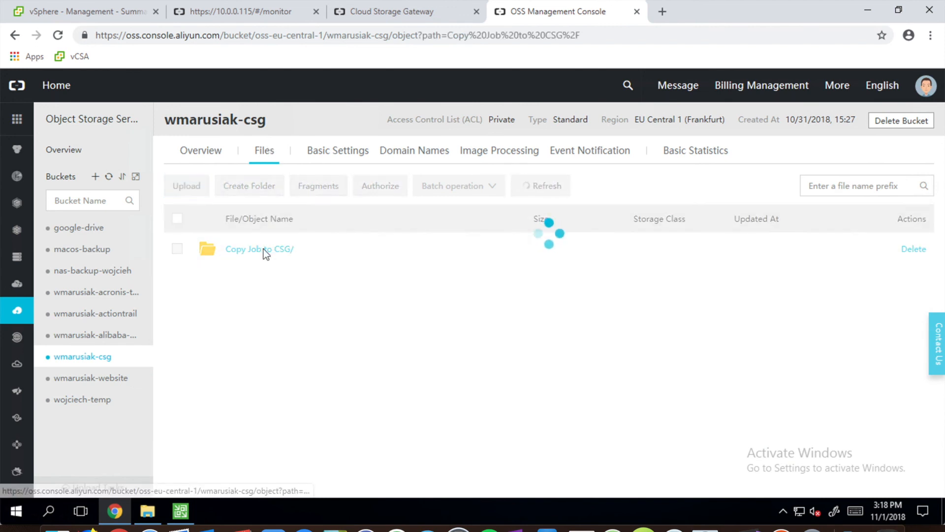